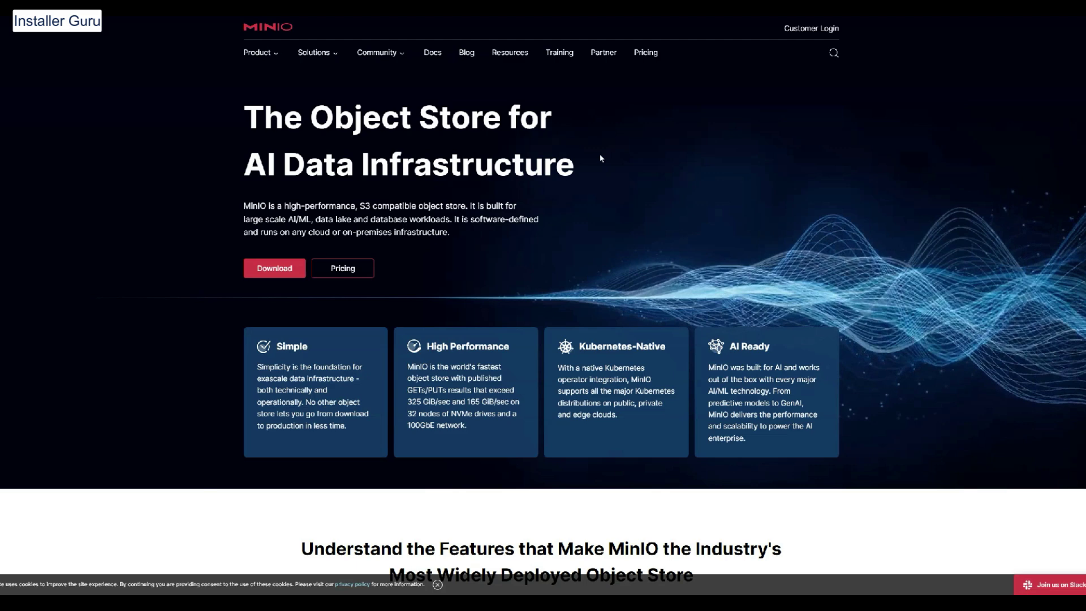
Scroll the MinIO pages past the feature cards down to the distributed MinIO architecture diagram
scroll(507, 260, down, 3)
scroll(507, 264, down, 8)
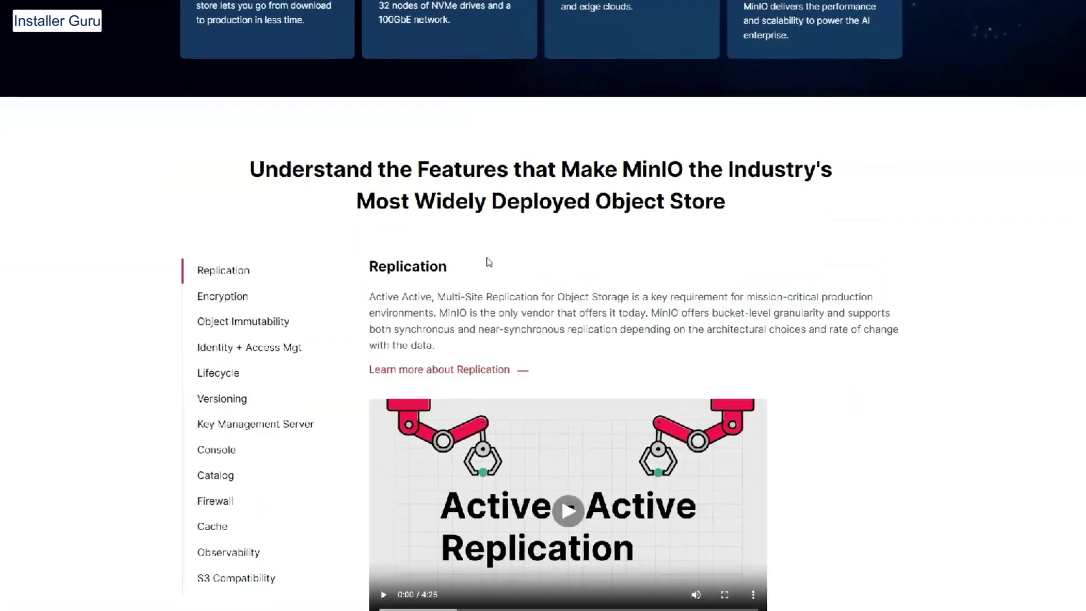
scroll(434, 244, down, 3)
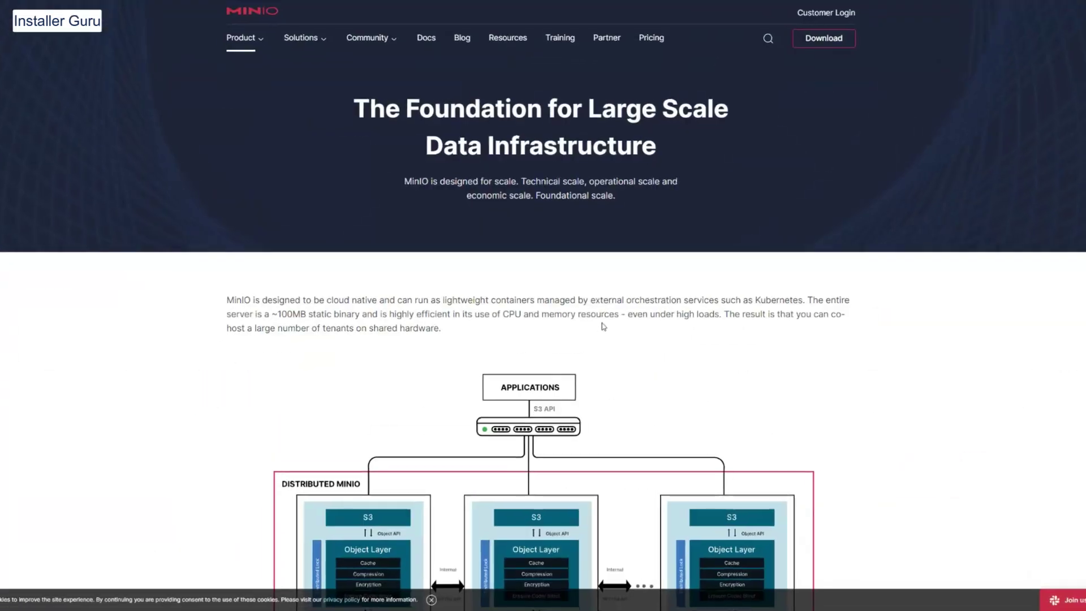
scroll(606, 330, down, 2)
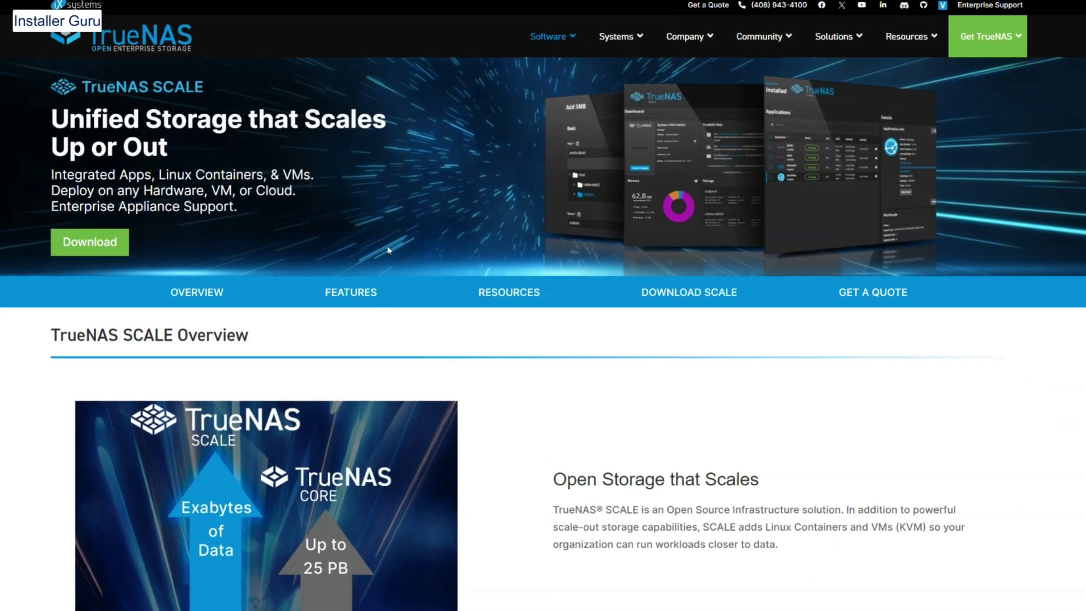
Scroll the SCALE overview through OpenZFS + MinIO, Go Beyond Storage and the lineup to the features table
scroll(387, 245, down, 8)
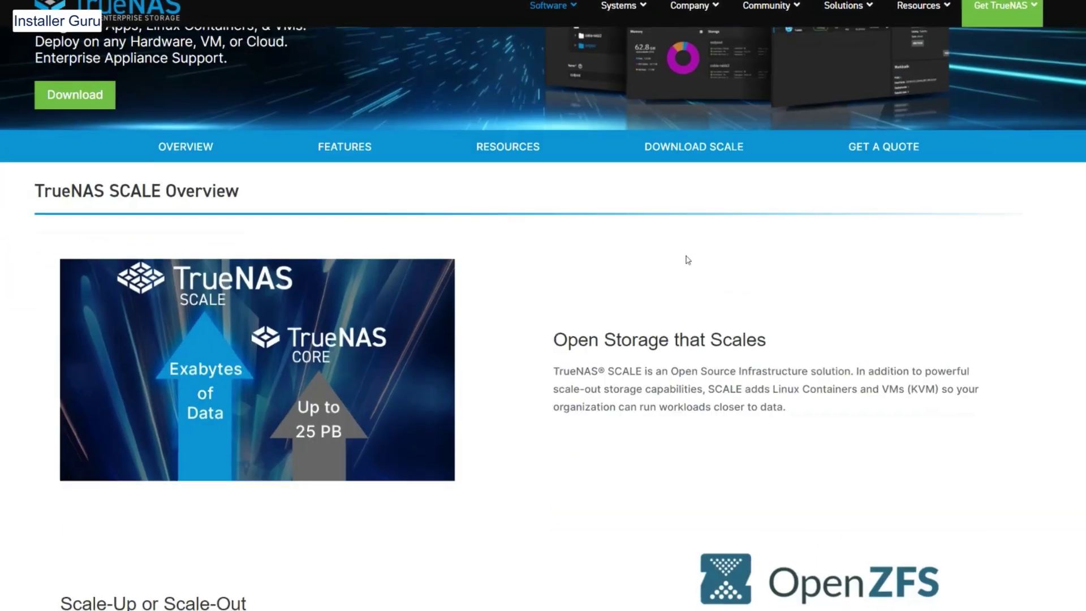
scroll(692, 303, down, 4)
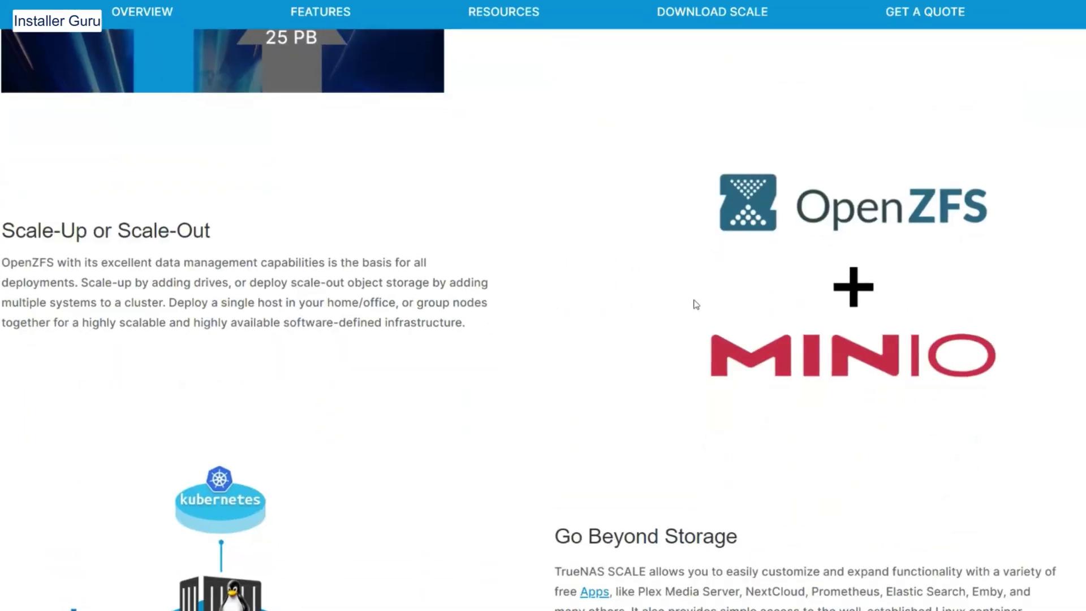
scroll(715, 306, down, 15)
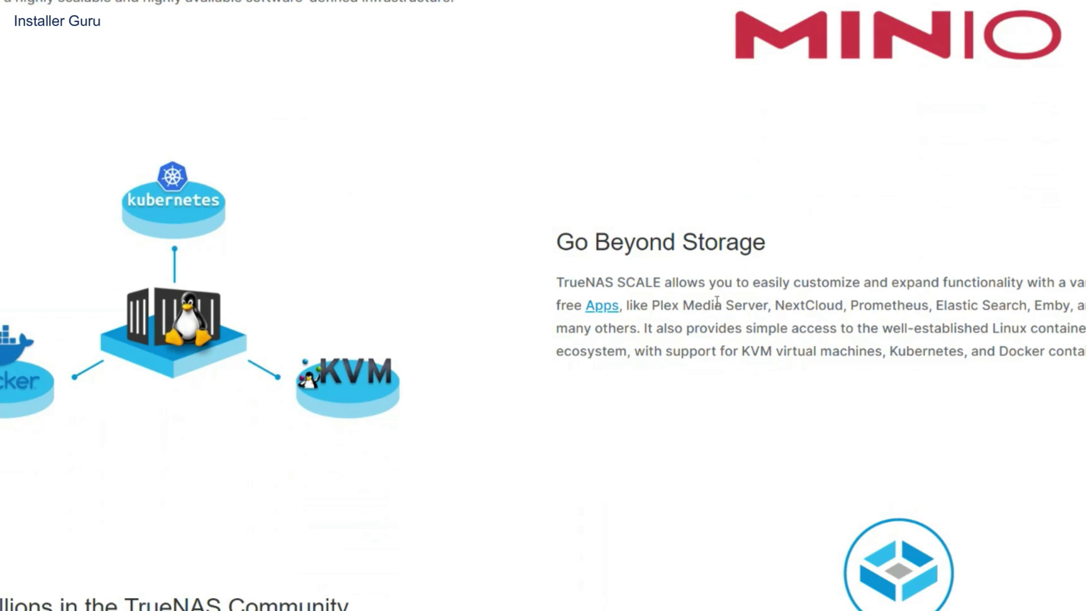
scroll(715, 305, down, 15)
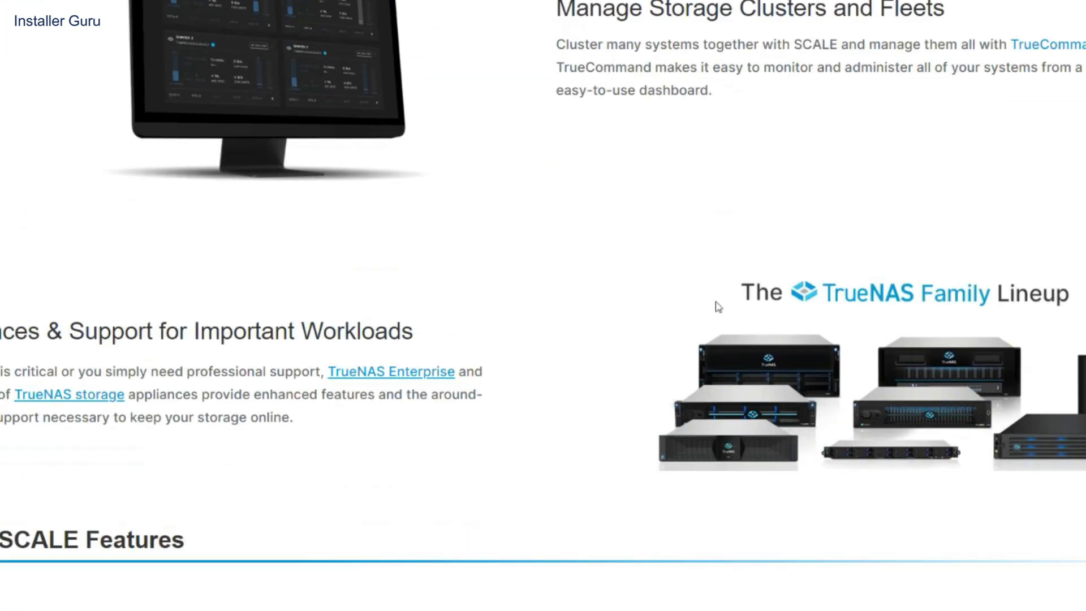
scroll(703, 317, down, 2)
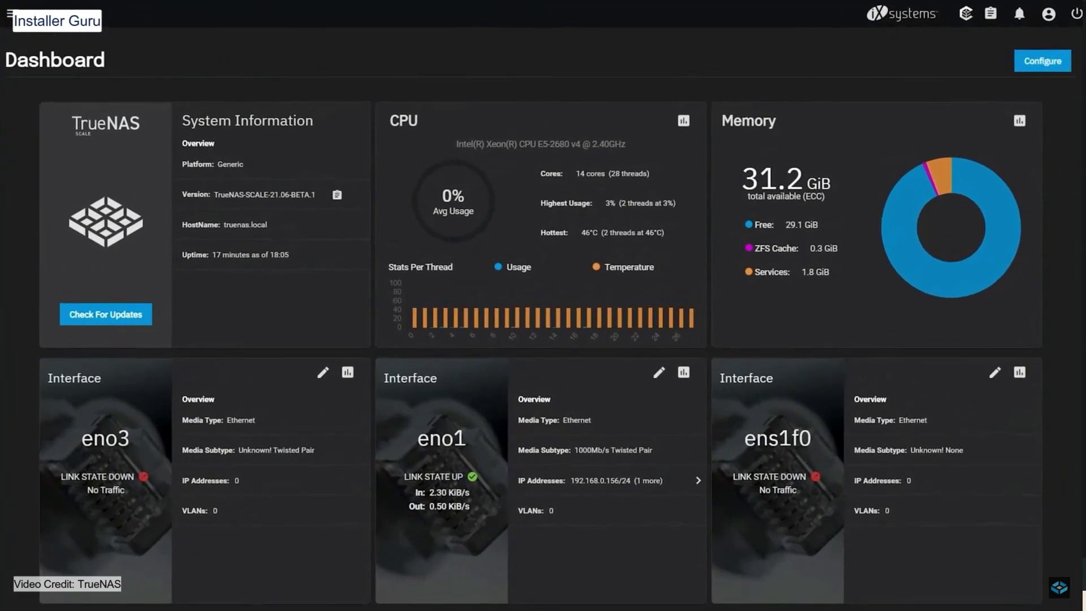
Play all videos in the TrueNAS system playlist, starting with the SCALE installation video
scroll(543, 339, down, 3)
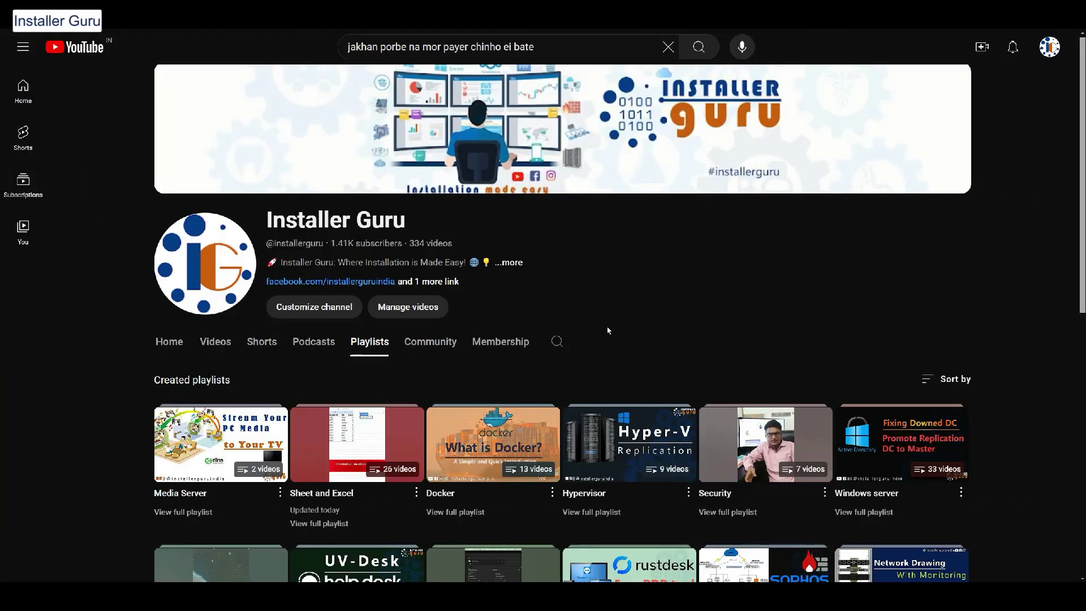
scroll(609, 320, down, 5)
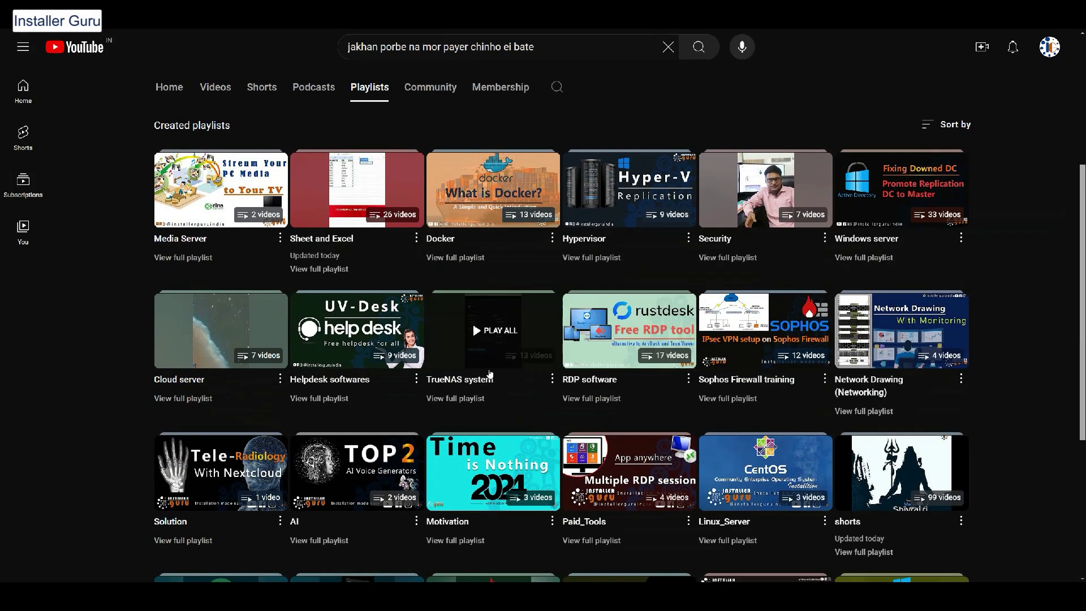
click(478, 384)
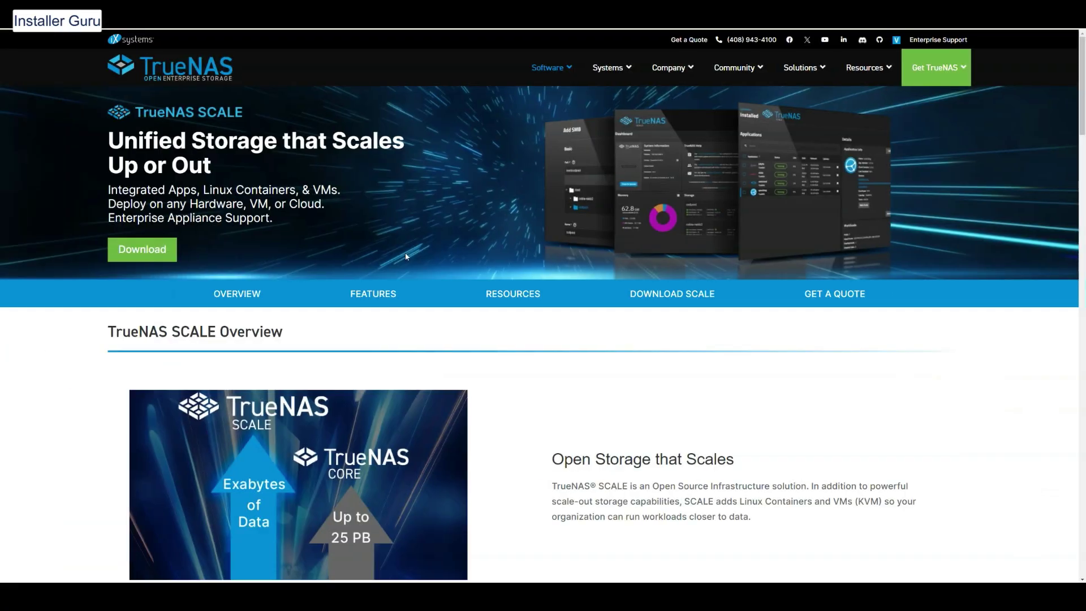
Scroll the SCALE overview past the OpenZFS, community and lineup sections to the Dragonfish 24.04 features table
scroll(667, 269, down, 3)
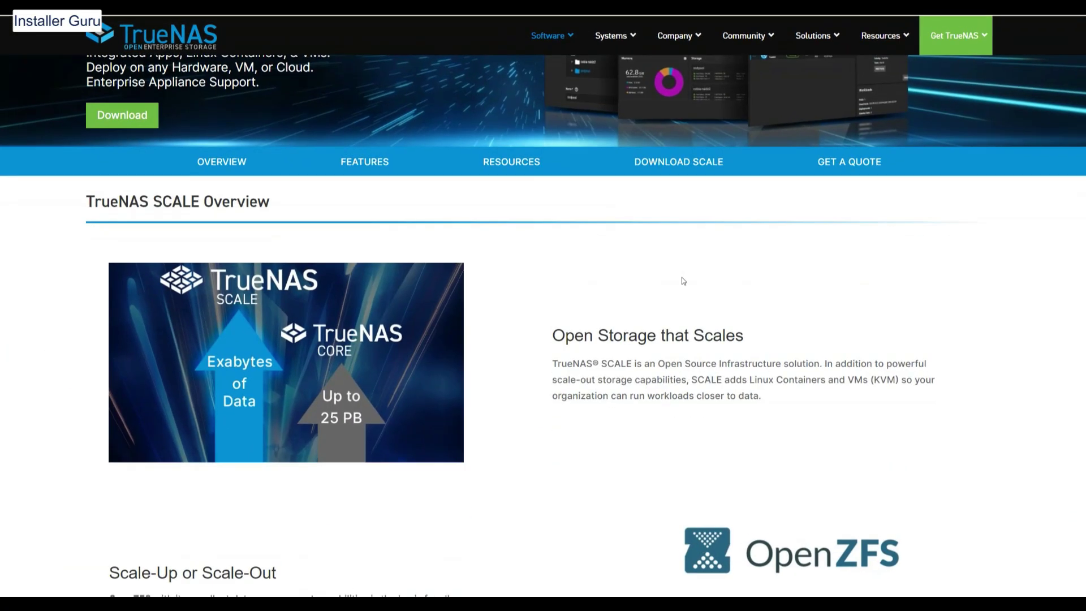
scroll(682, 281, down, 4)
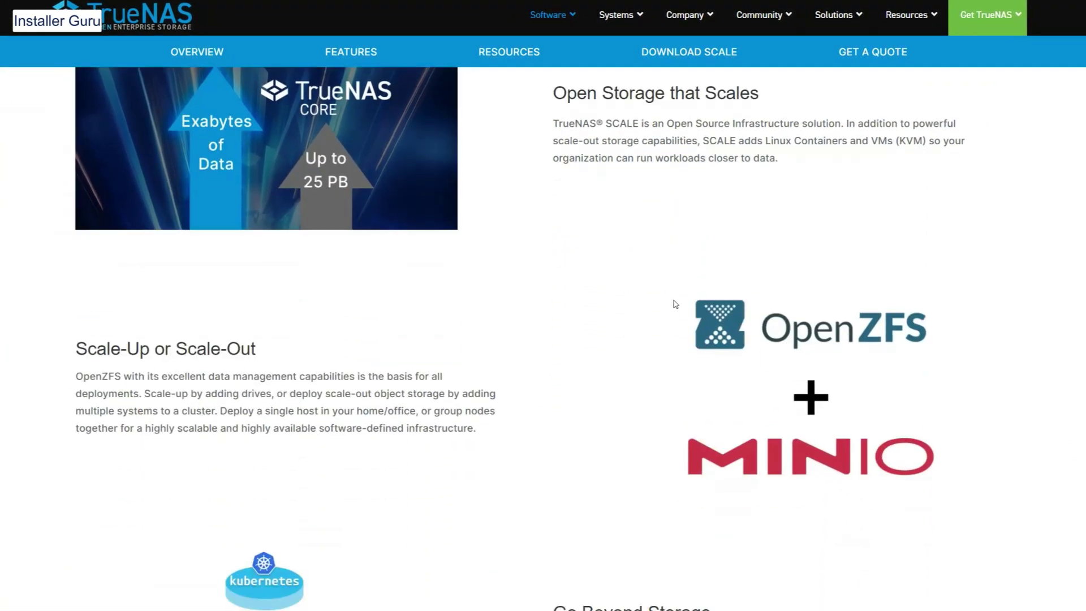
scroll(675, 303, down, 2)
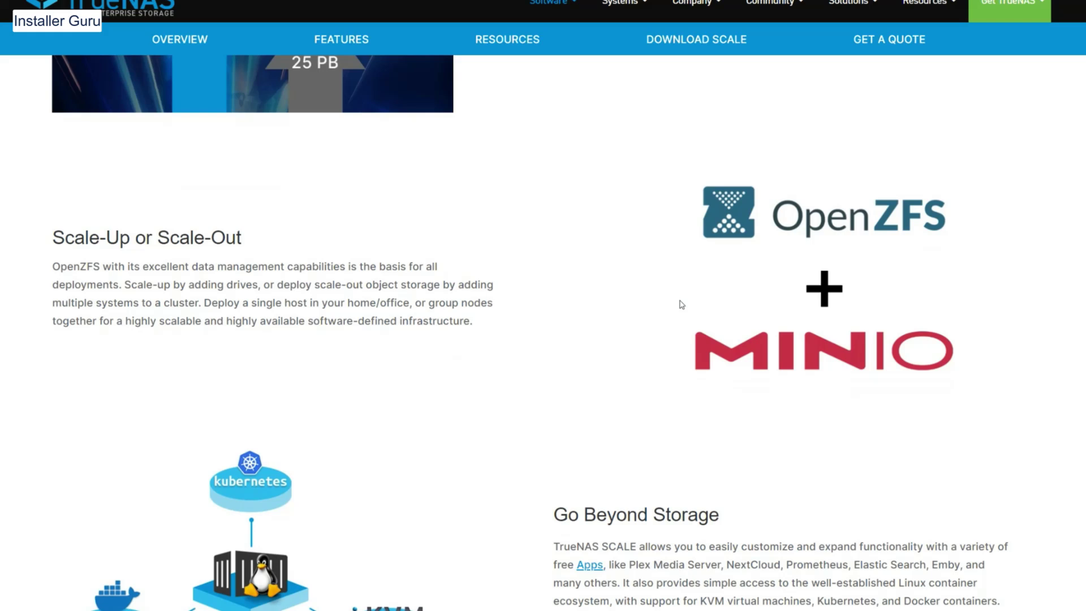
scroll(682, 304, down, 2)
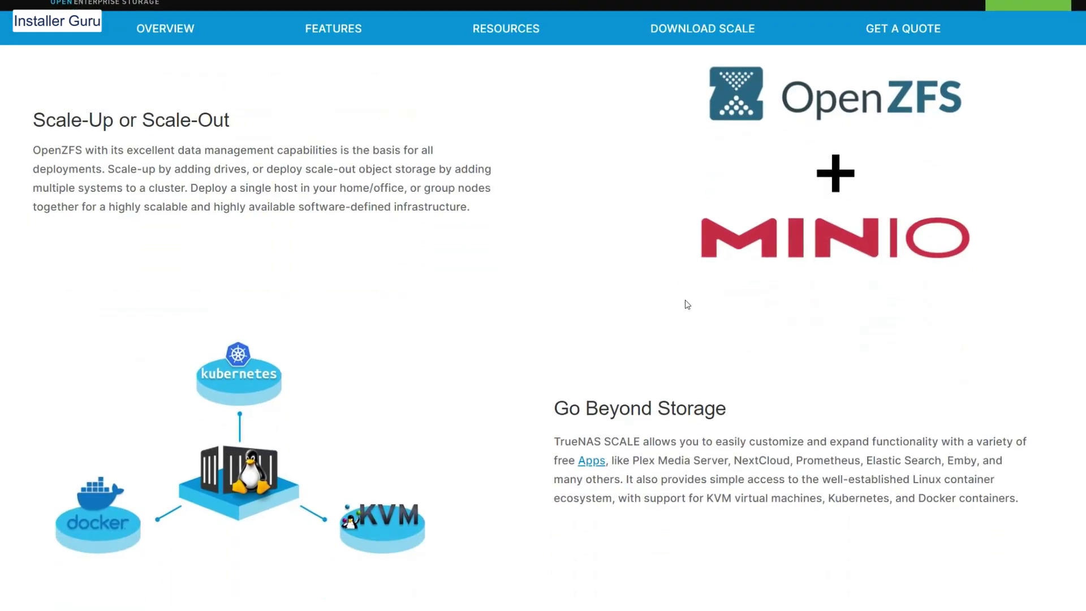
scroll(687, 304, down, 3)
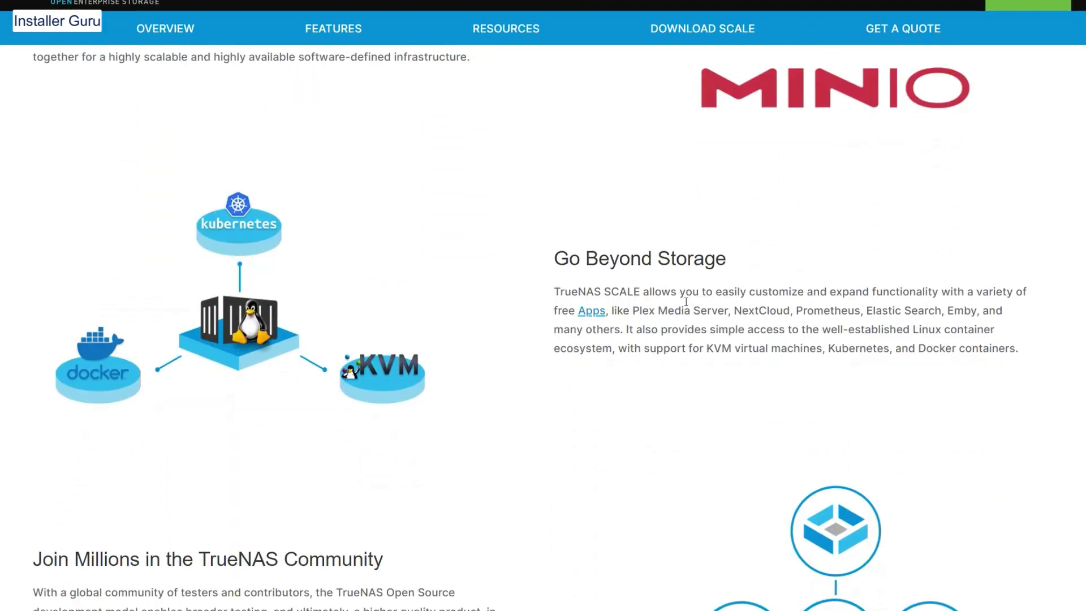
scroll(686, 302, down, 7)
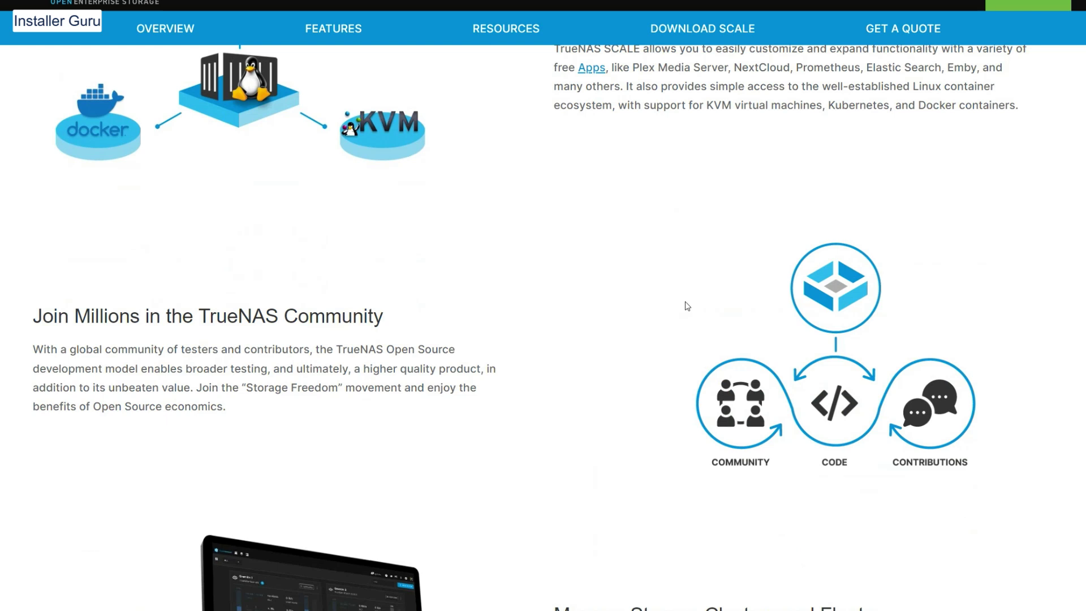
scroll(687, 306, down, 7)
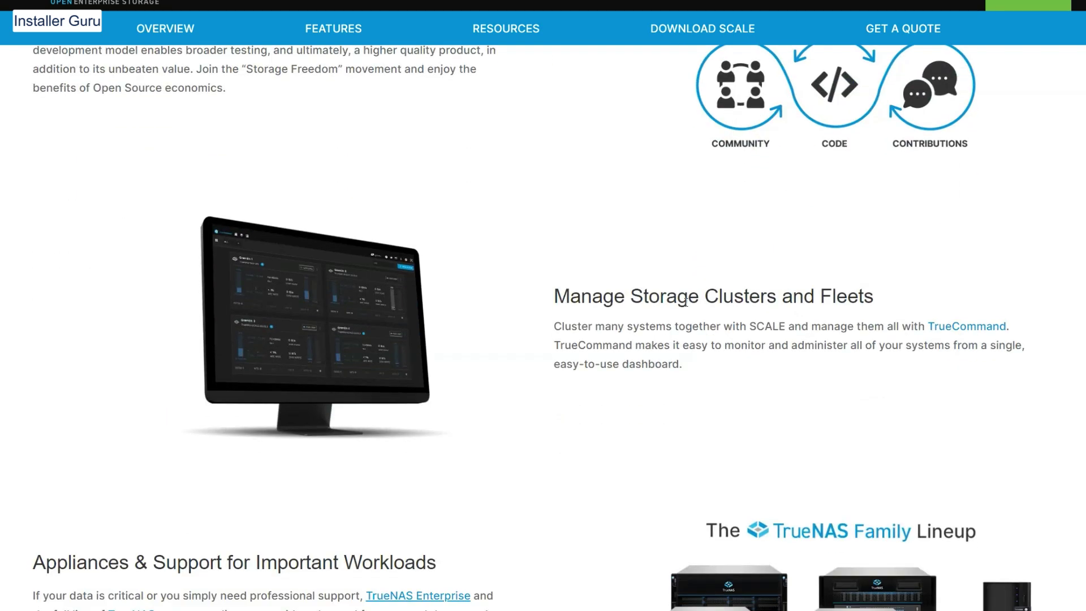
scroll(687, 306, down, 5)
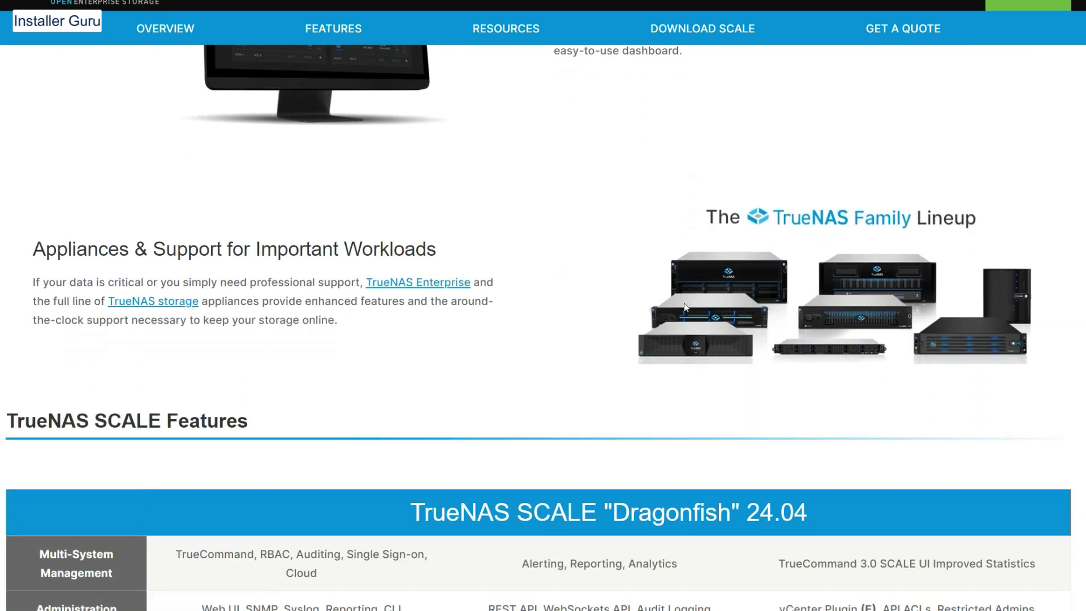
scroll(674, 314, down, 5)
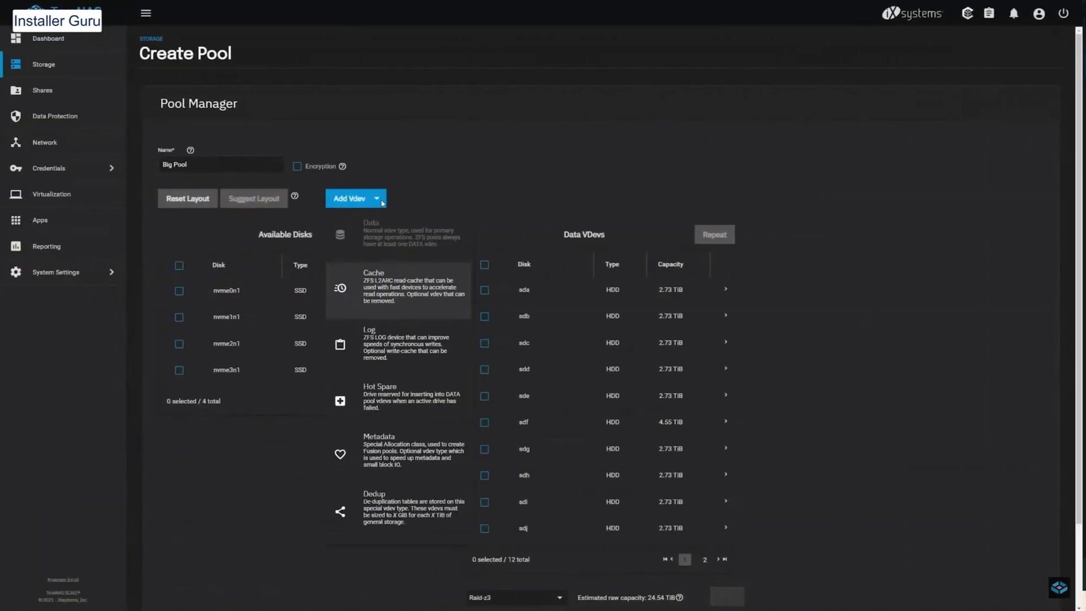
Select the nvme3n1 SSD for Big Pool's Cache VDev, then browse the Apps catalog listing minio
click(166, 378)
scroll(359, 488, down, 4)
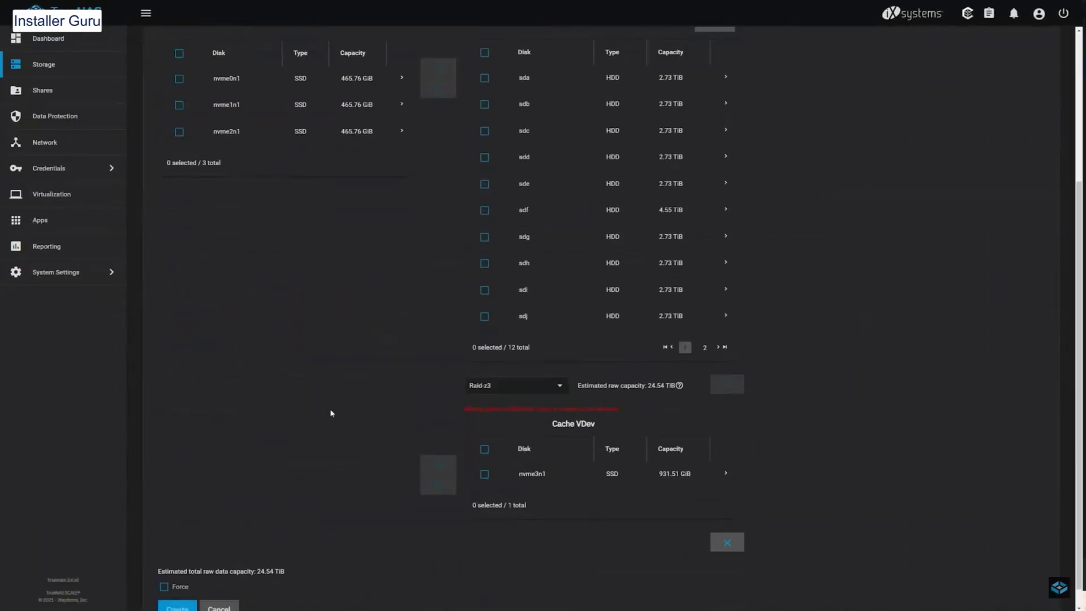
scroll(331, 412, up, 4)
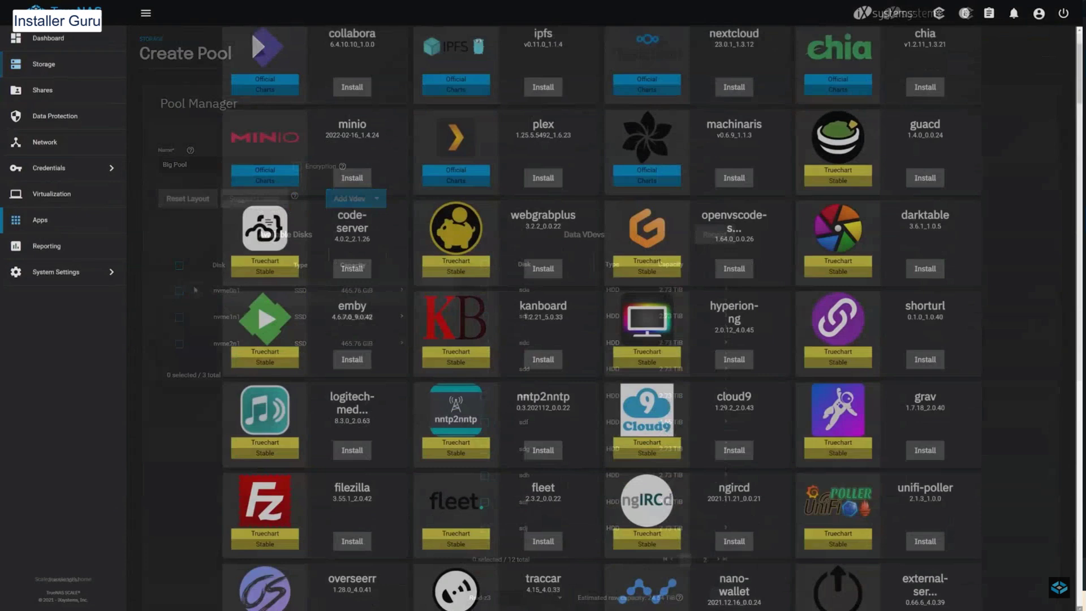
scroll(601, 316, down, 5)
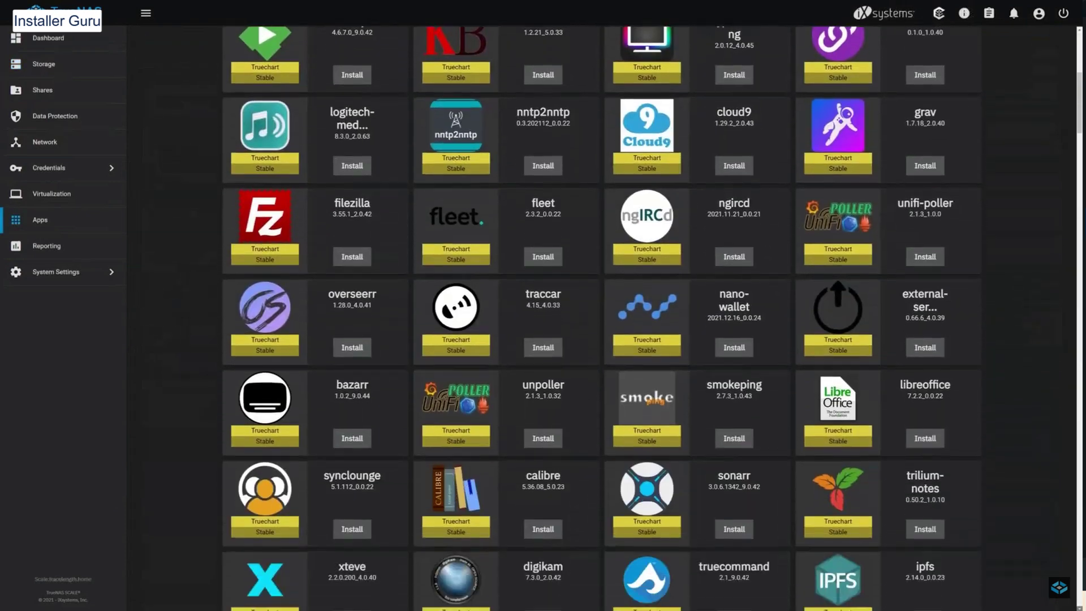
scroll(601, 317, down, 7)
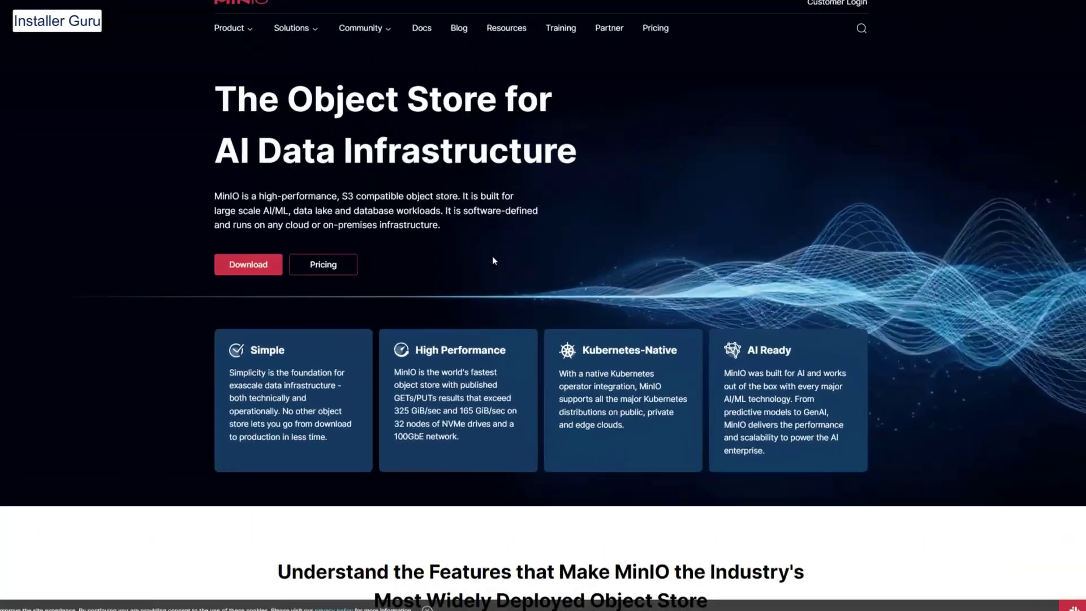
Scroll the MinIO homepage and Product page down to the Distributed MinIO architecture diagram
scroll(500, 250, down, 6)
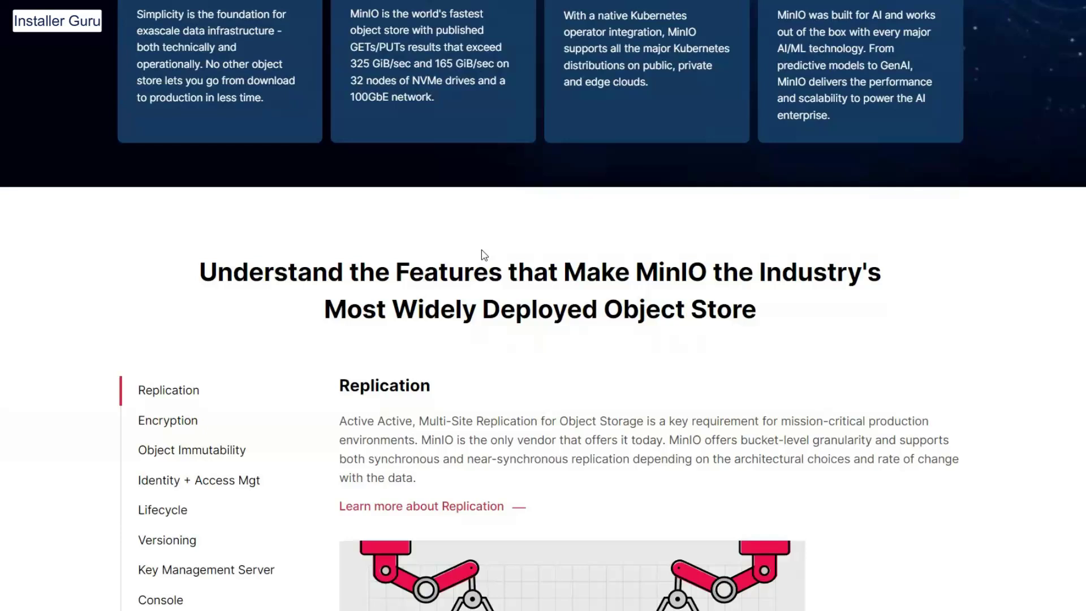
scroll(475, 249, down, 4)
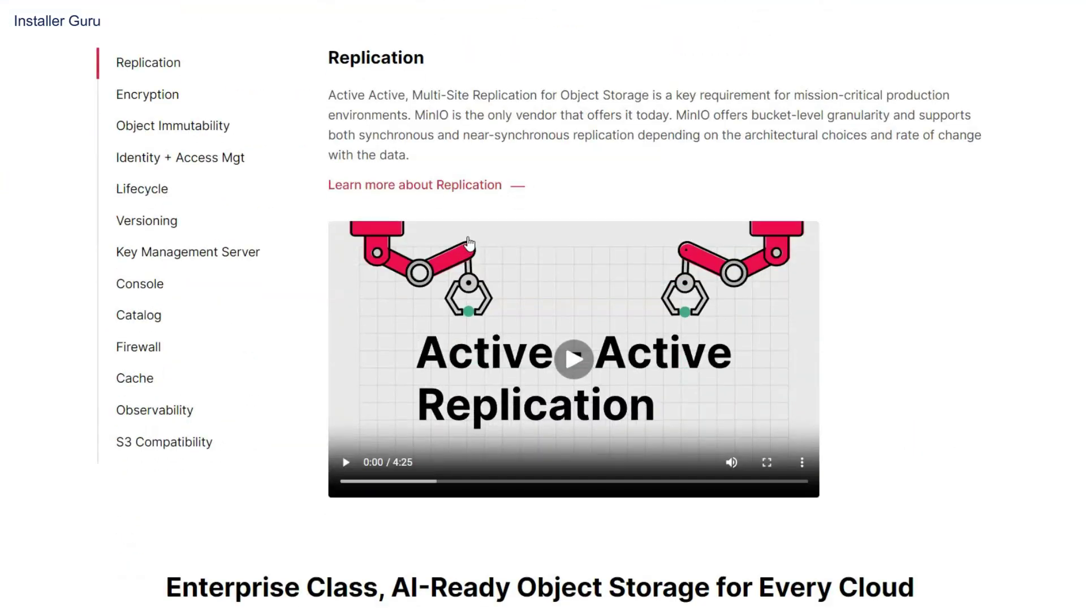
scroll(415, 234, down, 2)
scroll(405, 237, down, 1)
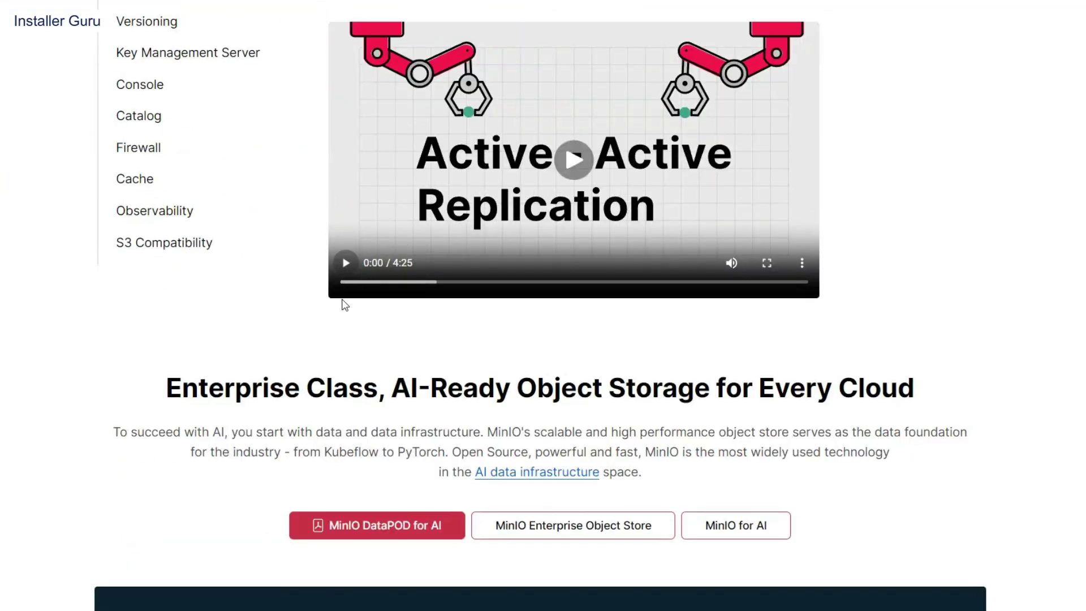
scroll(339, 308, down, 8)
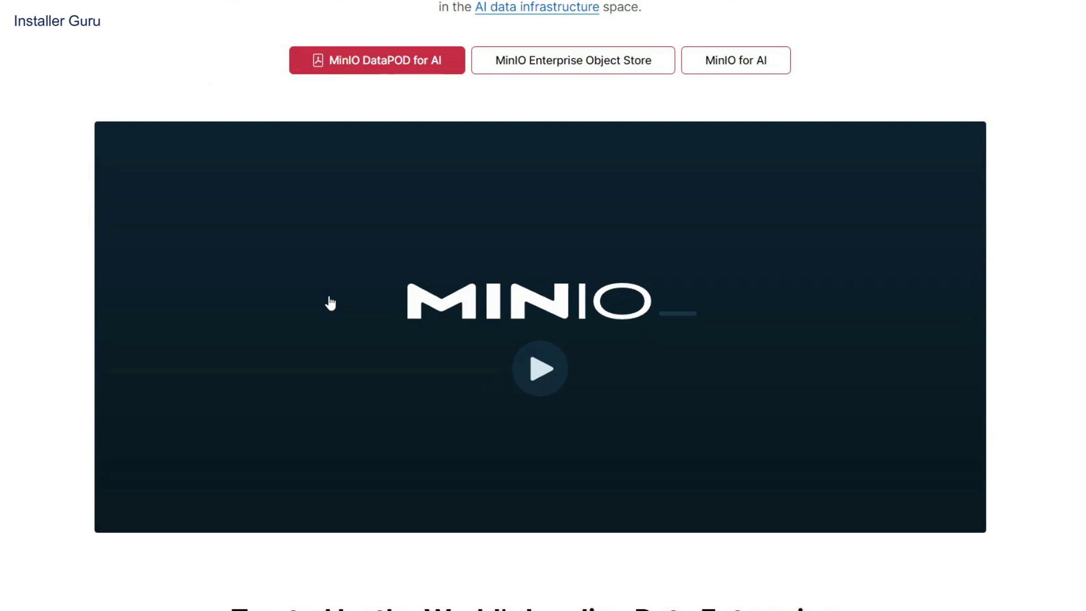
scroll(331, 304, down, 15)
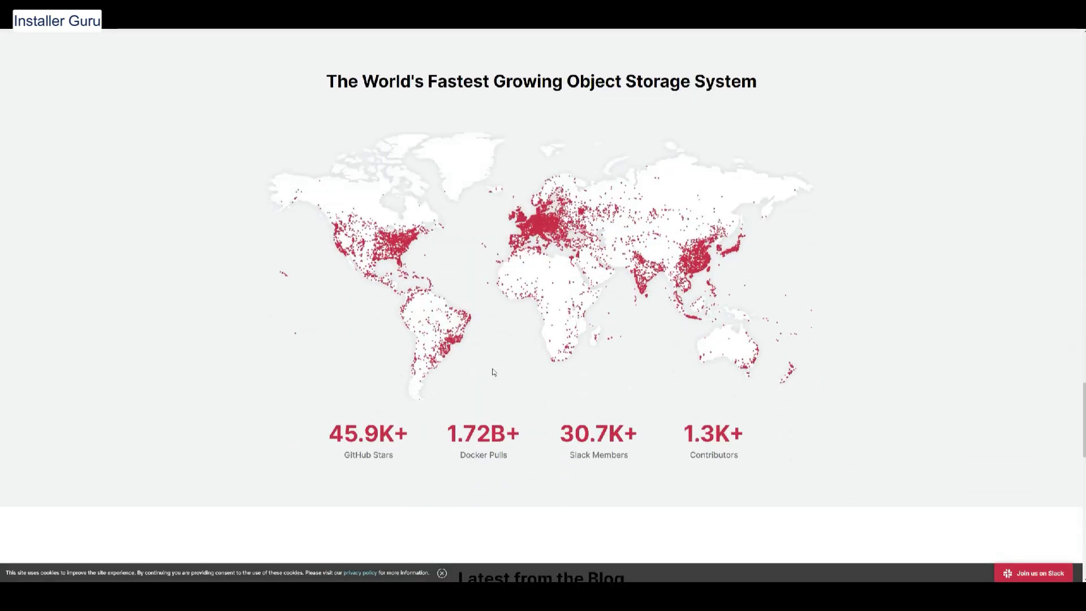
scroll(492, 371, down, 2)
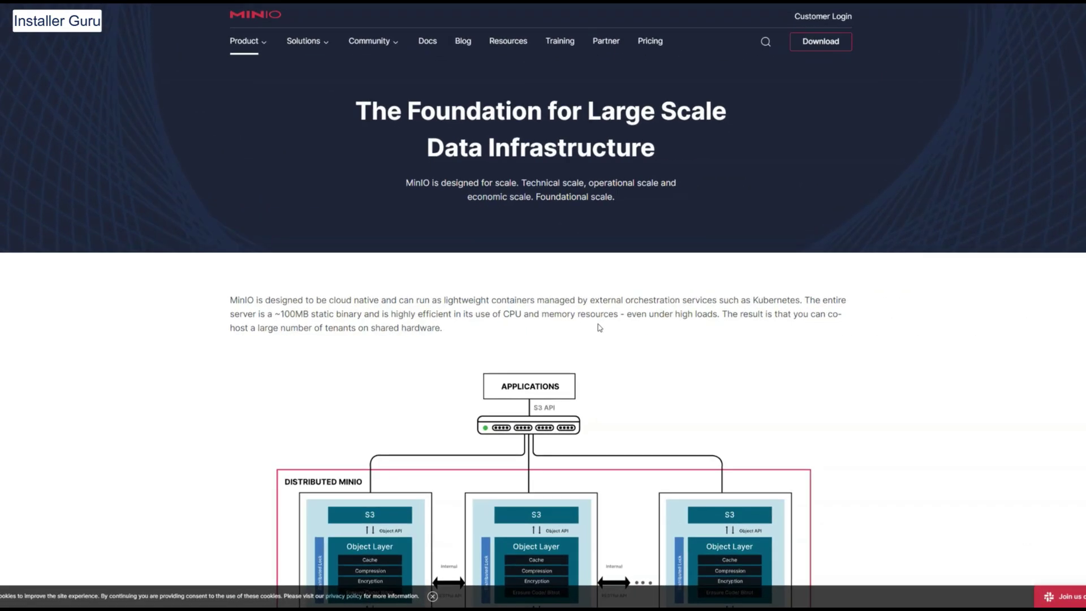
scroll(604, 330, down, 7)
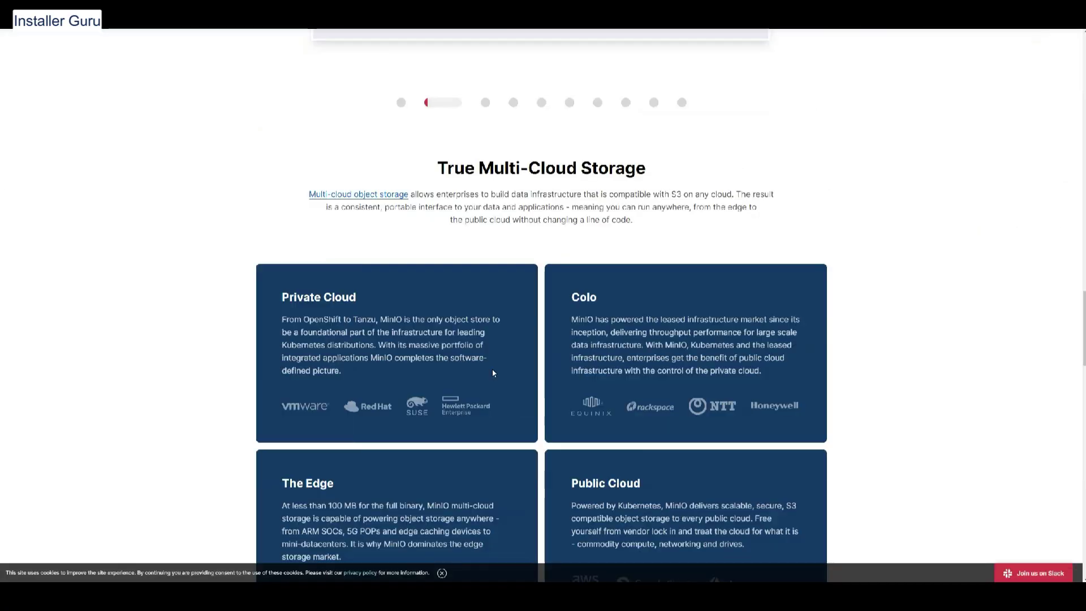
scroll(492, 371, down, 3)
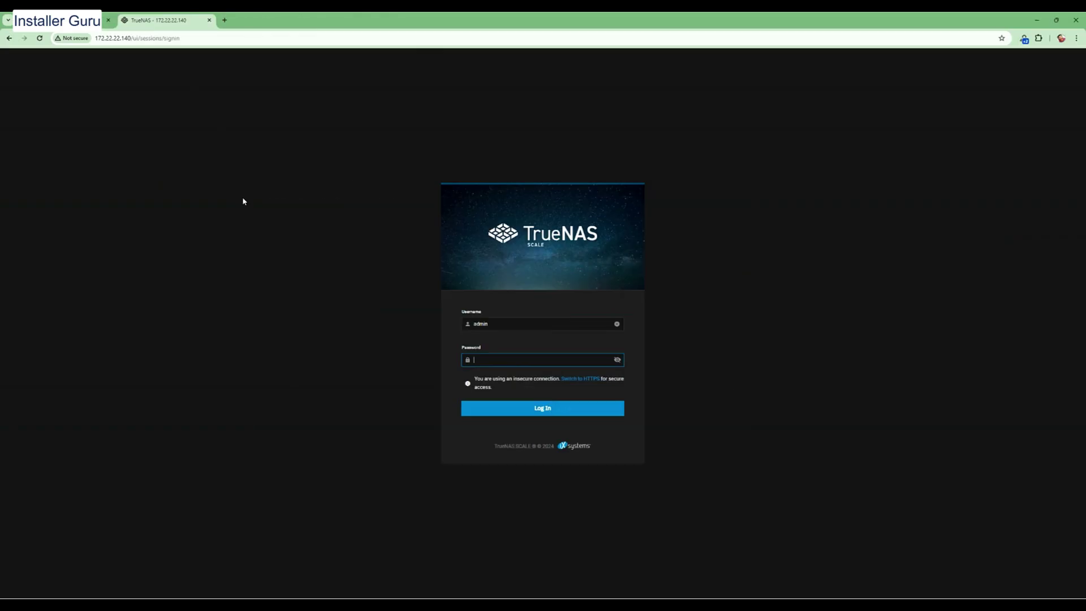
Log in as admin with the account password and import pool-1 from Storage
text(pass)
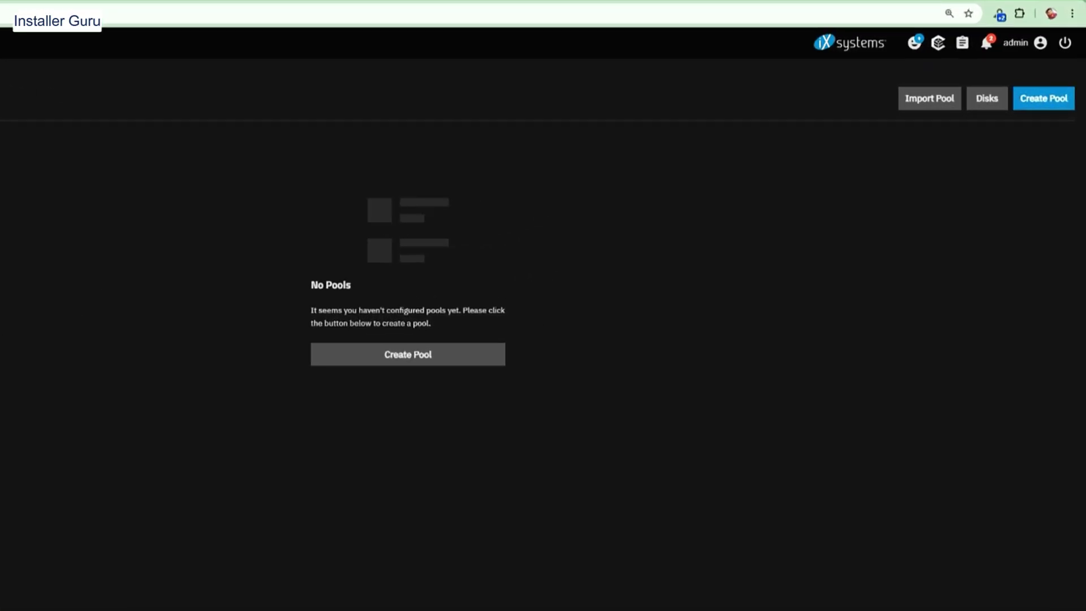
click(939, 99)
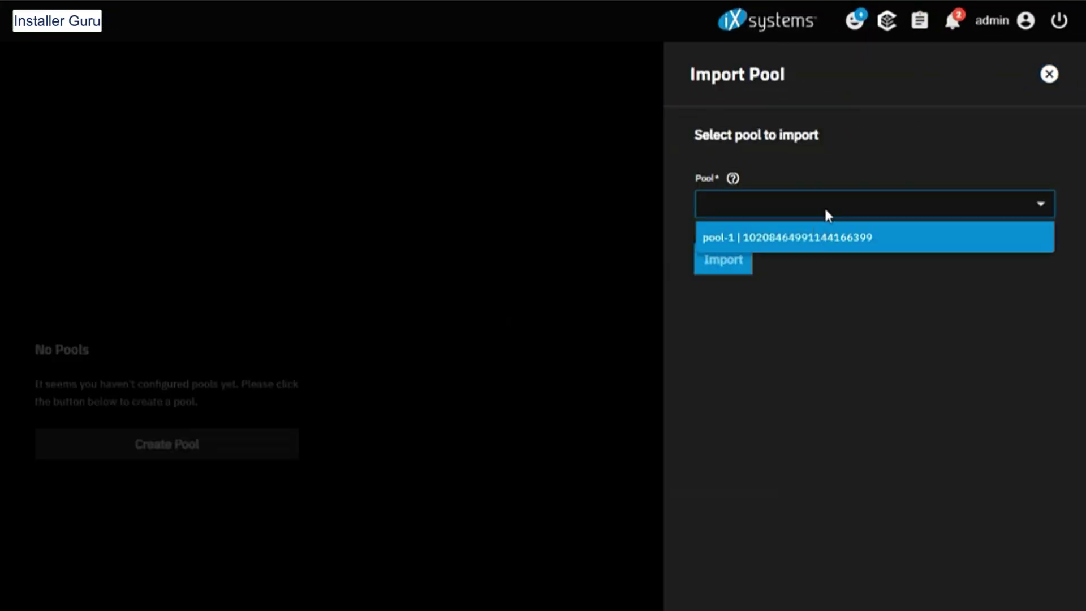
click(826, 237)
click(722, 261)
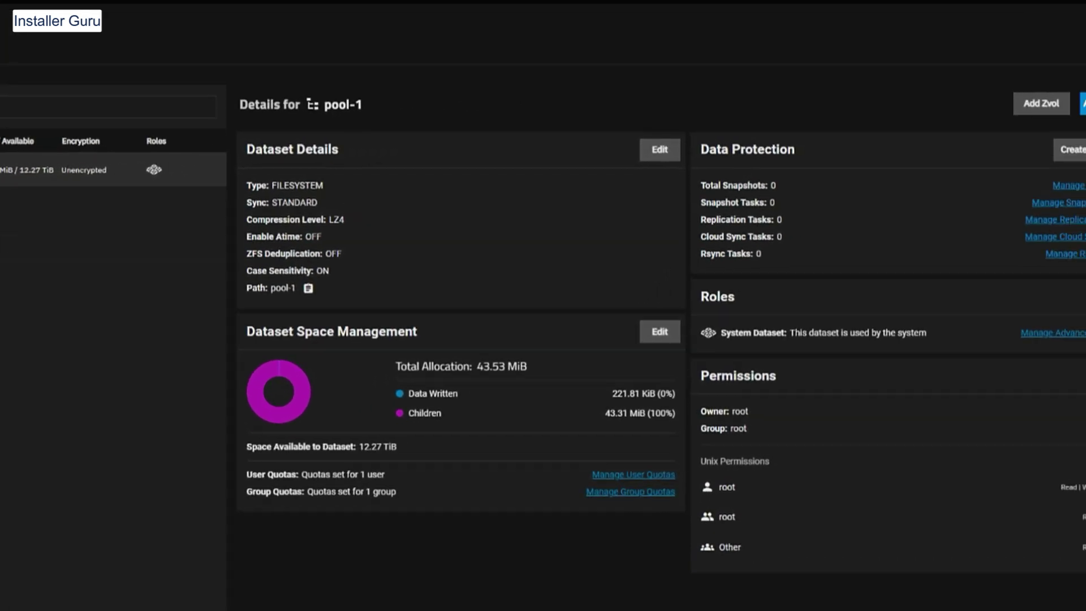
Add dataset s3 under pool-1 with the Apps preset and a 5 TiB quota, and save it
click(1082, 103)
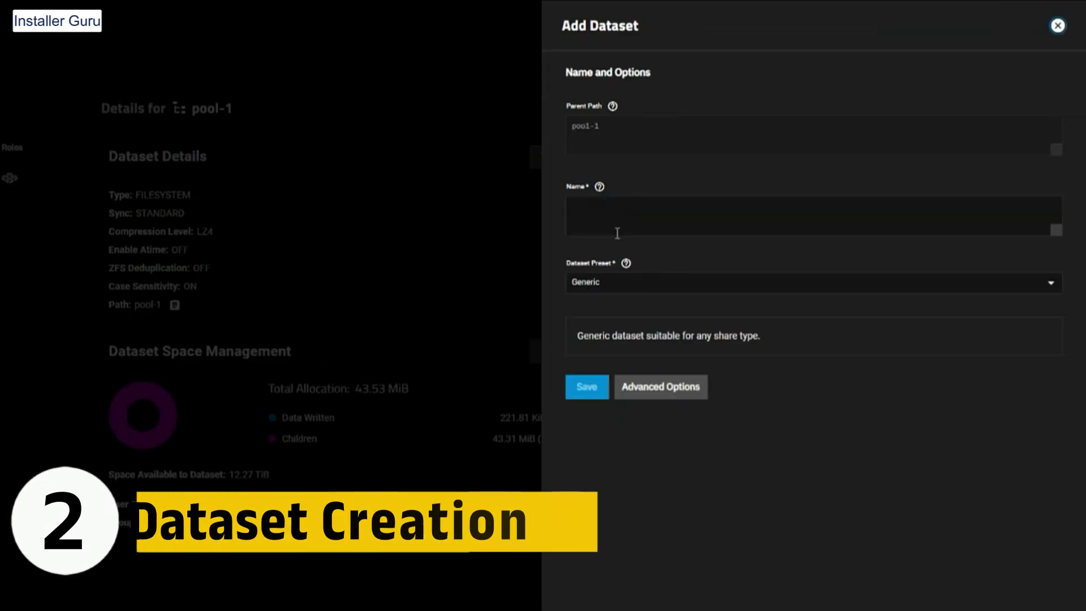
click(625, 221)
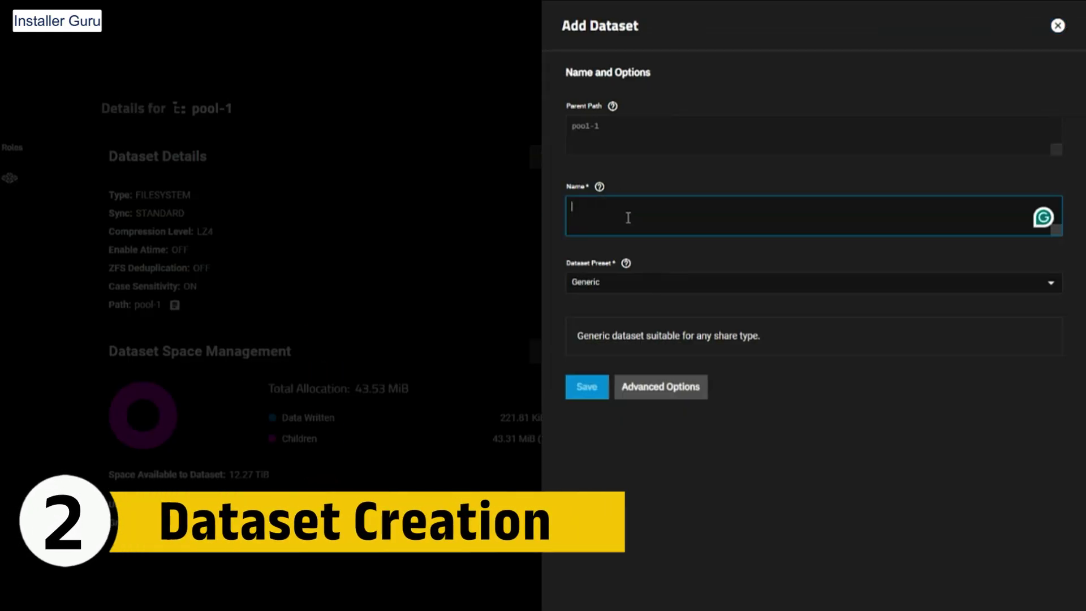
click(630, 283)
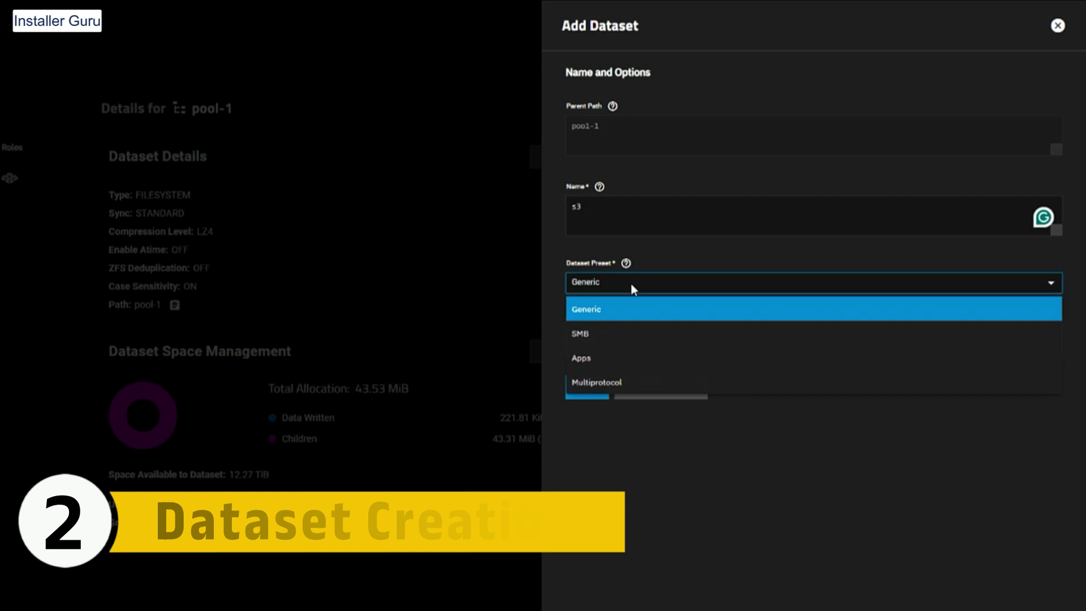
click(617, 364)
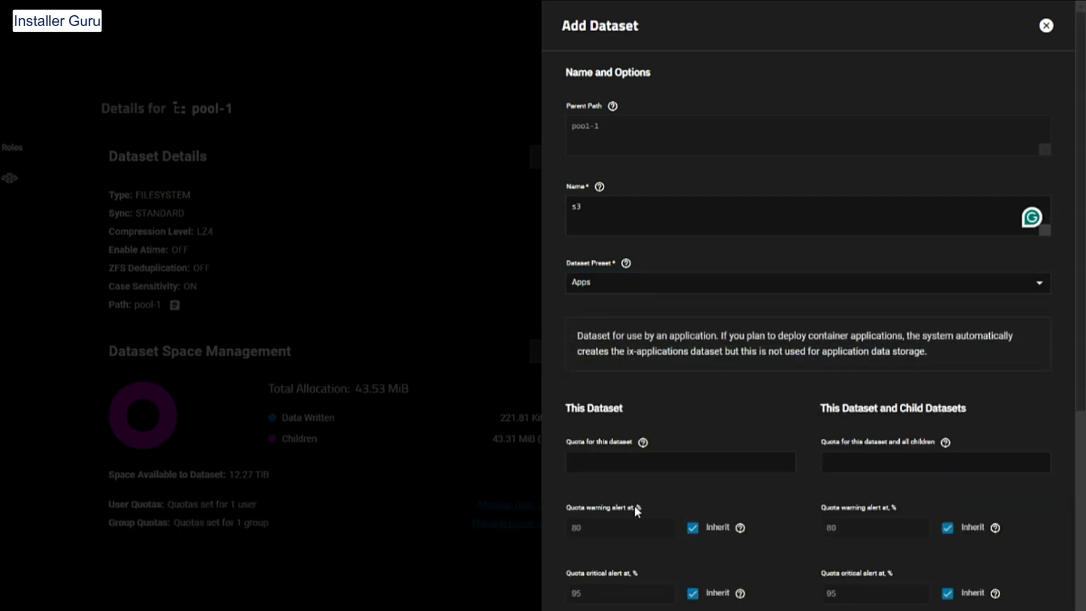
click(595, 459)
text(5TB)
scroll(595, 459, down, 5)
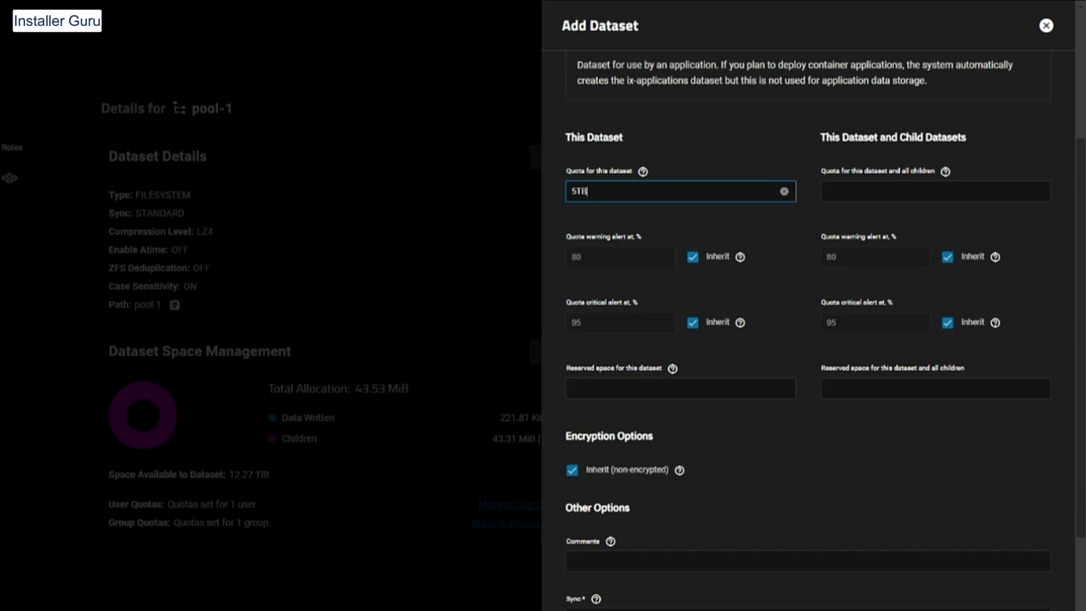
scroll(816, 595, down, 12)
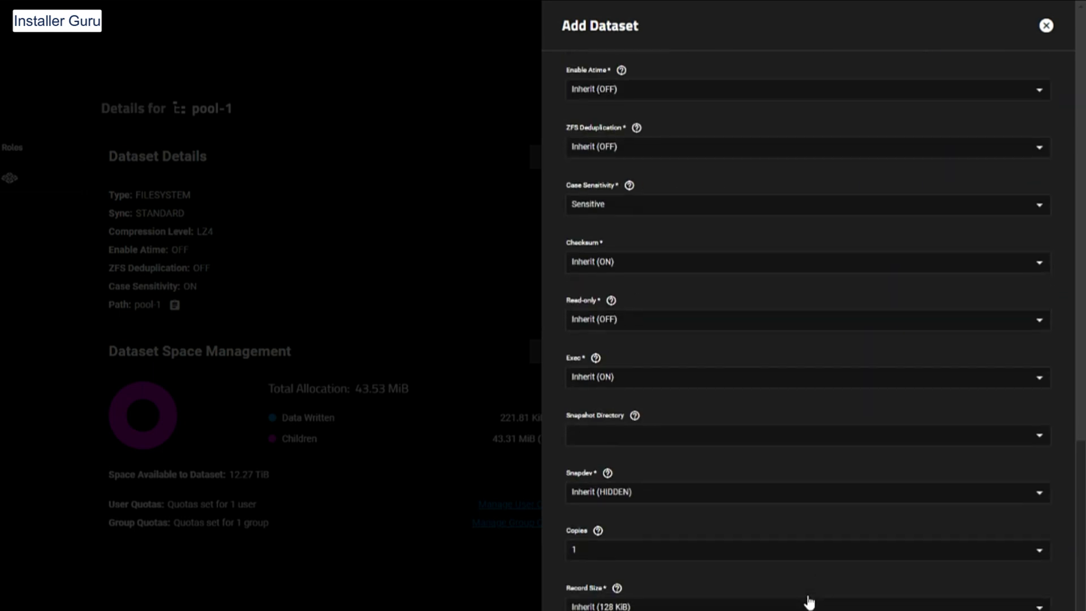
scroll(375, 388, down, 6)
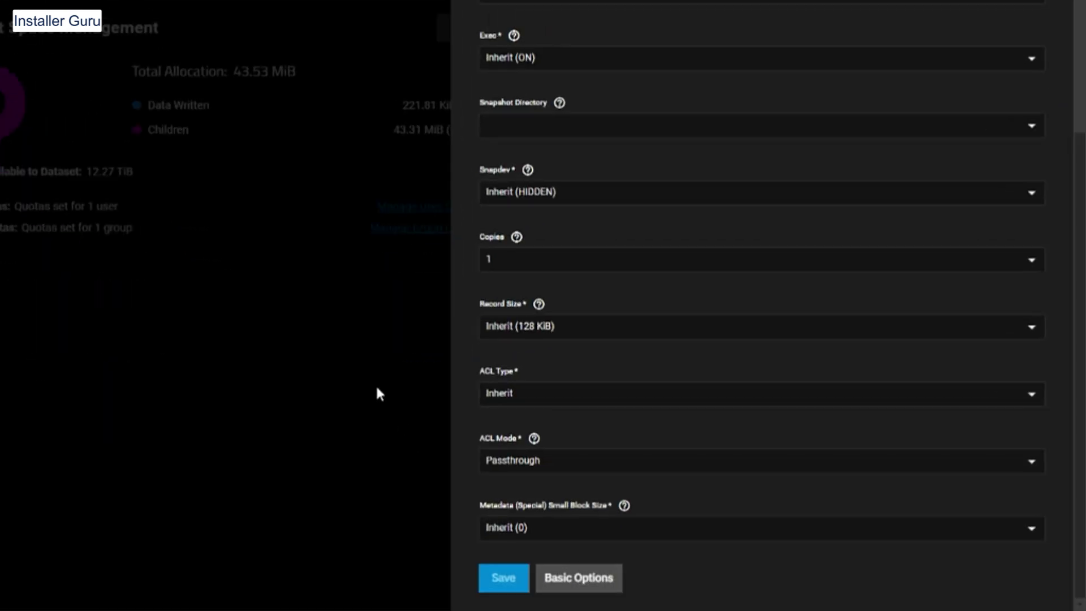
click(501, 577)
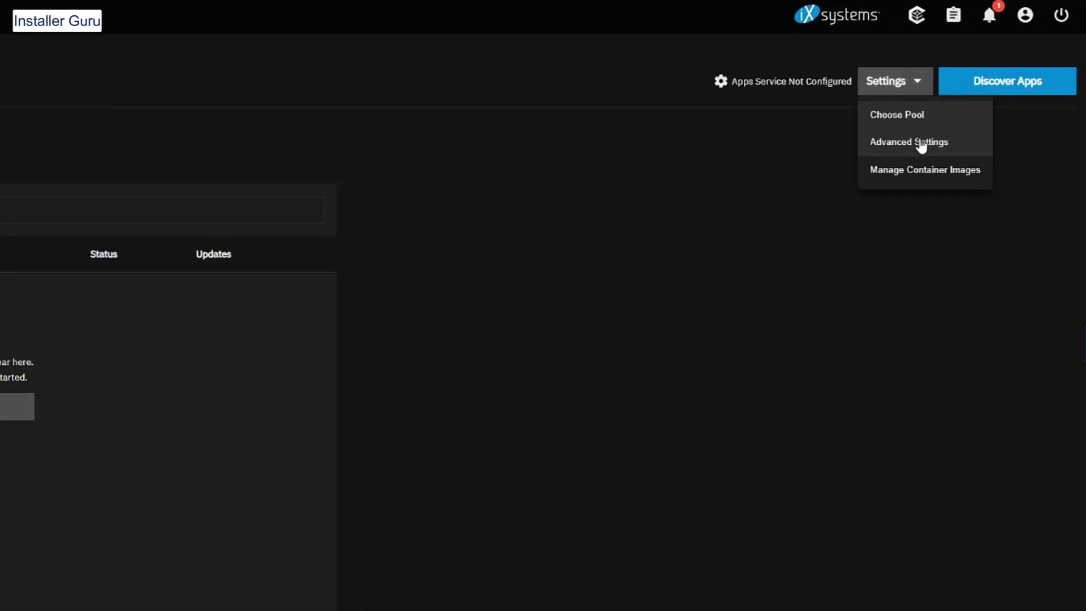
Choose the storage pool for the Apps service and save it
click(911, 123)
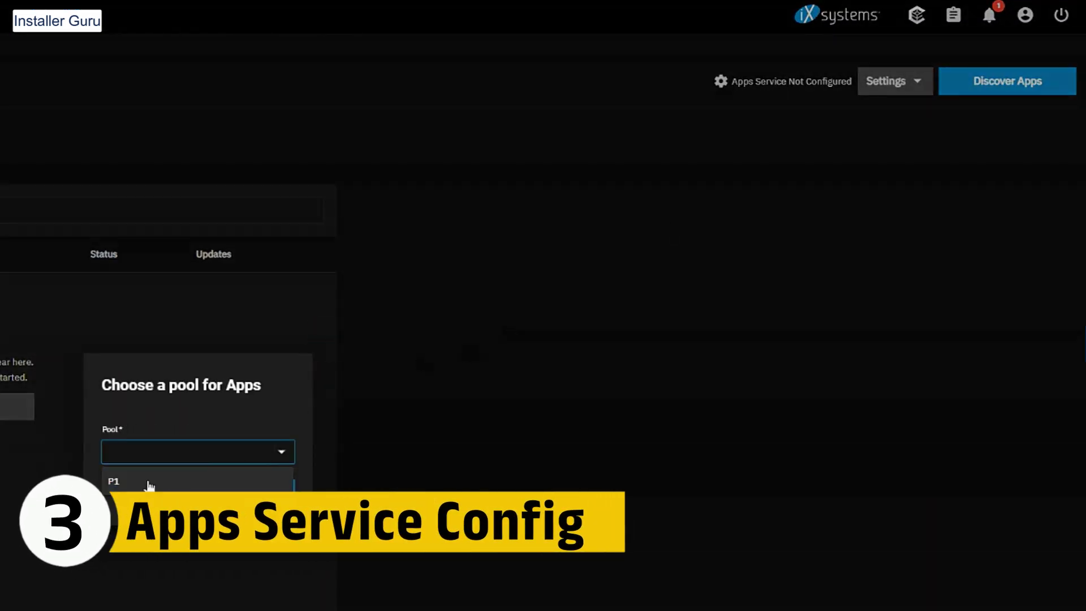
click(279, 487)
click(912, 87)
In Advanced Settings, set Node IP to 192.168.11.222 and choose the route v4 interface
click(932, 144)
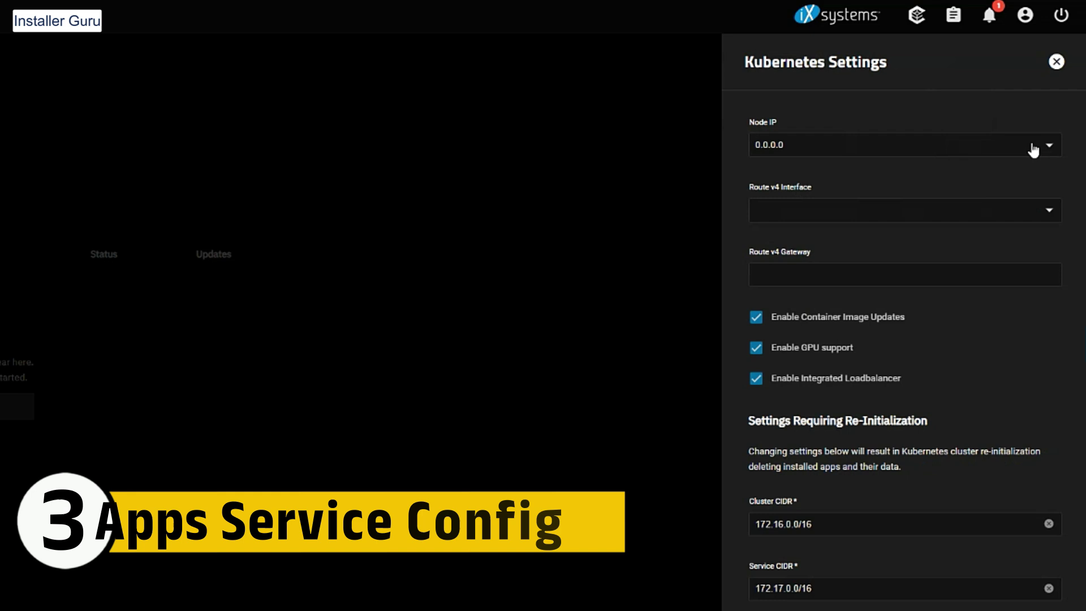
click(1035, 145)
click(859, 229)
click(904, 210)
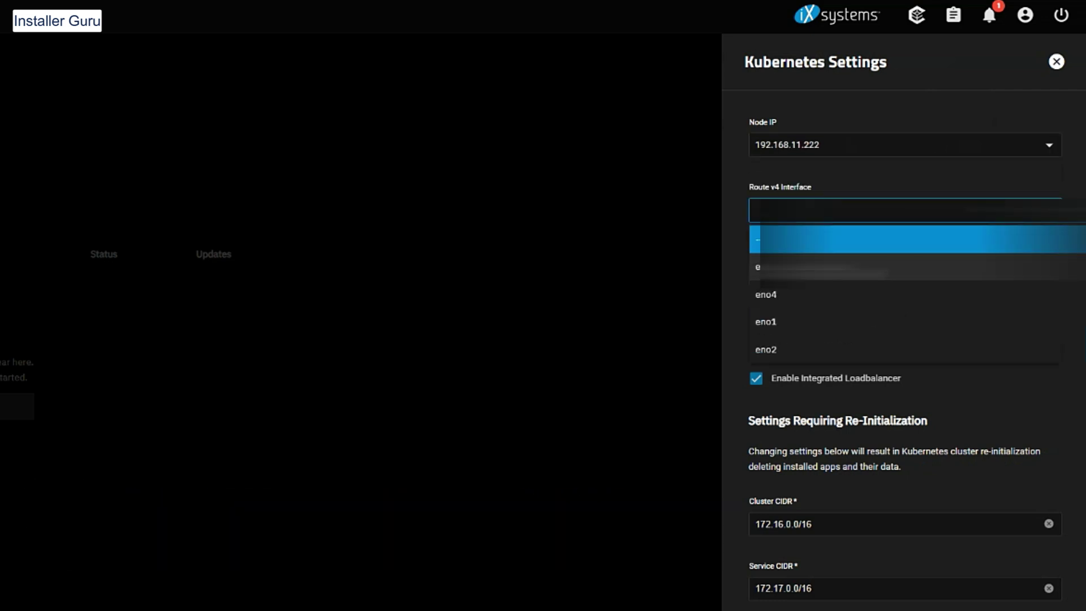
click(791, 265)
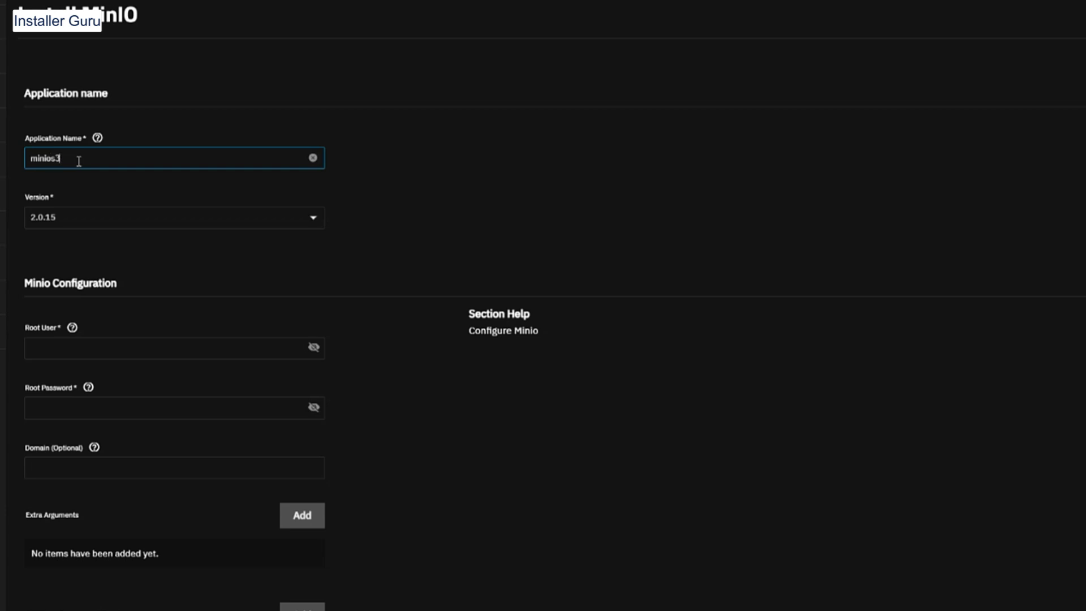
Keep MinIO version 2.0.15 and enter the root user name
click(130, 220)
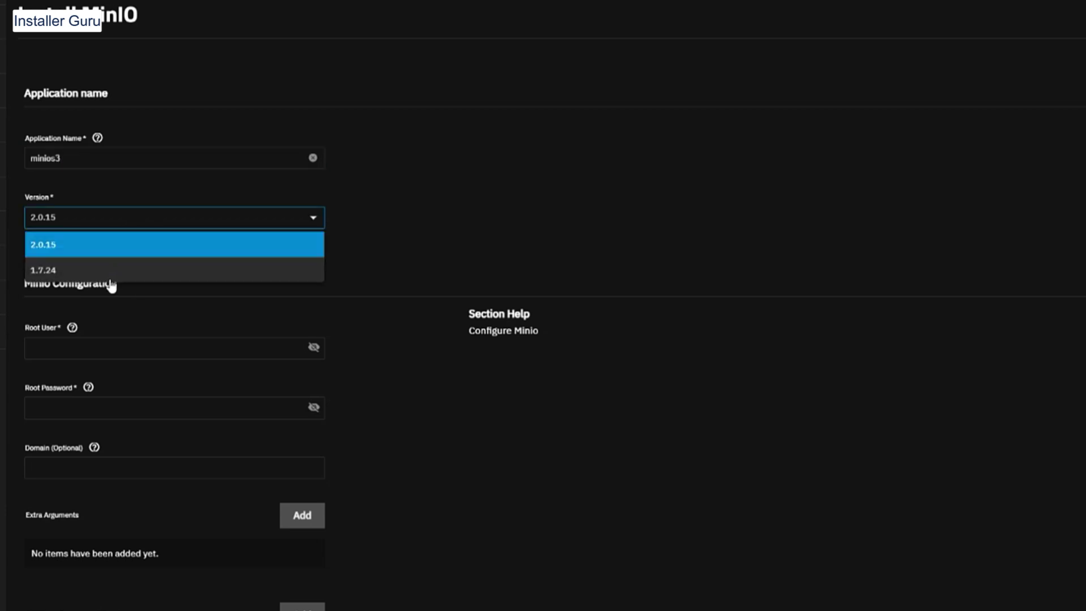
click(112, 249)
click(113, 350)
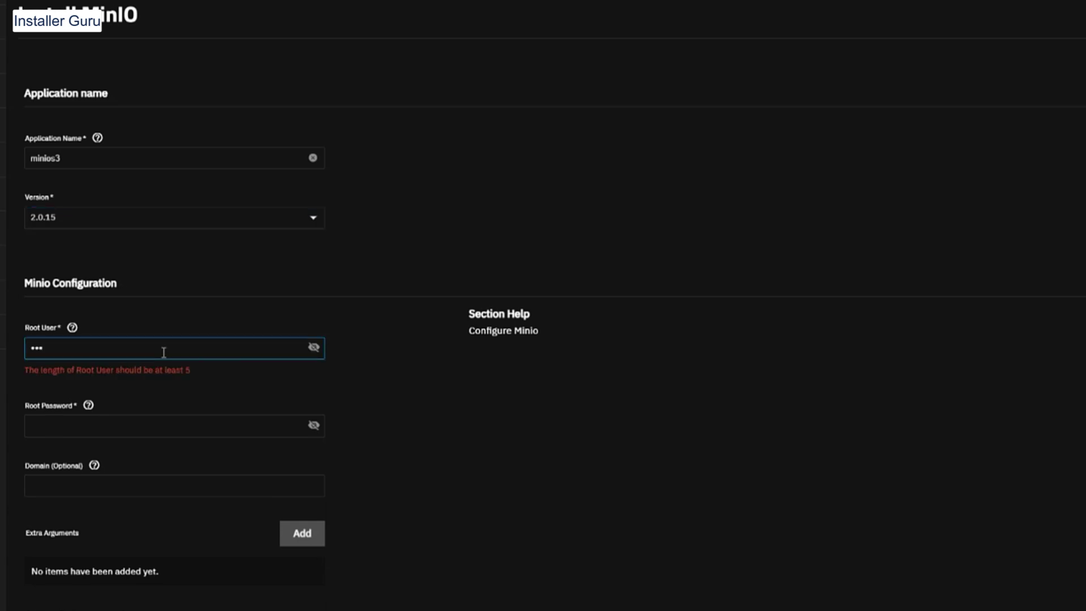
text(admin)
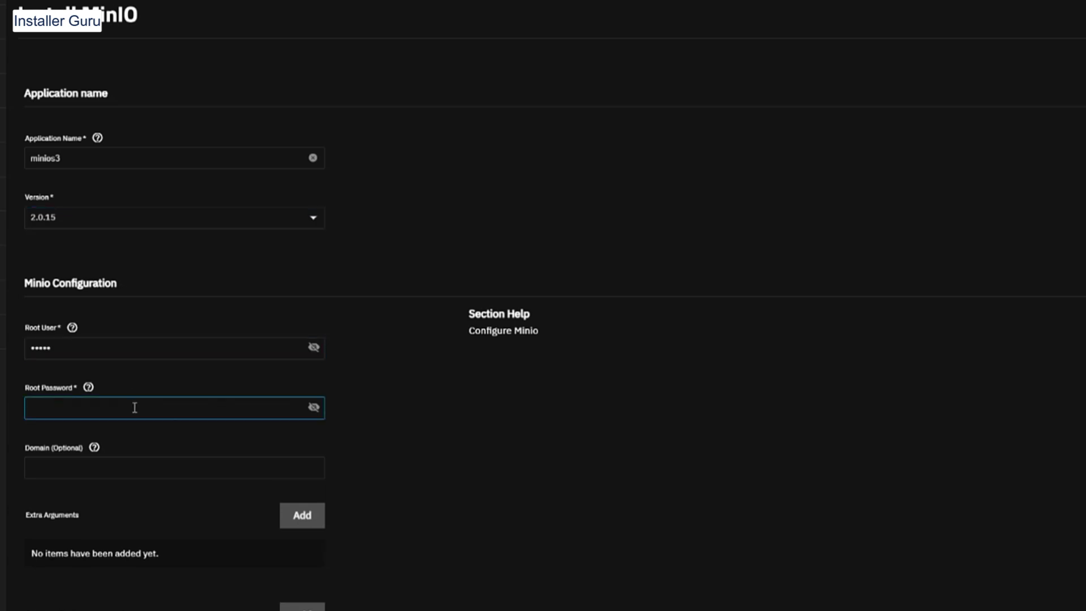
text(admin1234)
Check the API and Console Port help, then set the certificate to truenas_default
scroll(153, 287, down, 10)
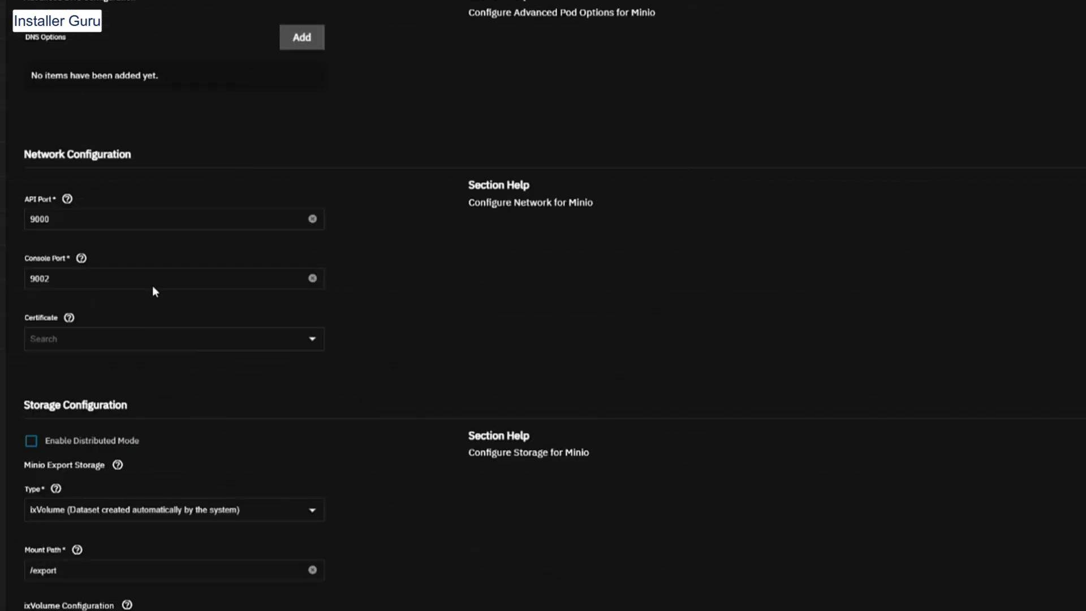
click(66, 199)
click(89, 250)
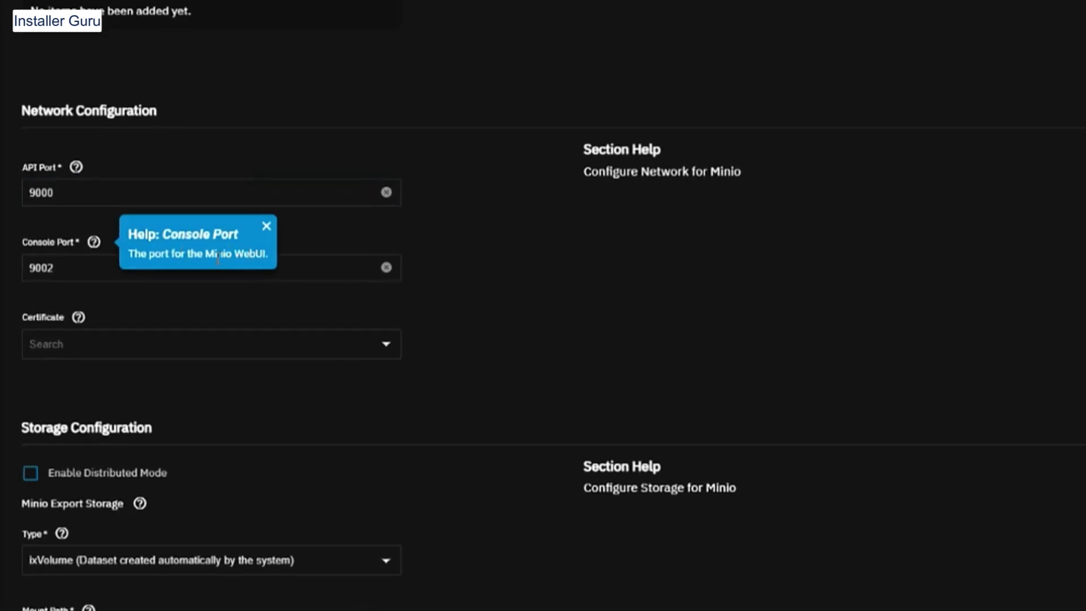
click(315, 228)
click(164, 344)
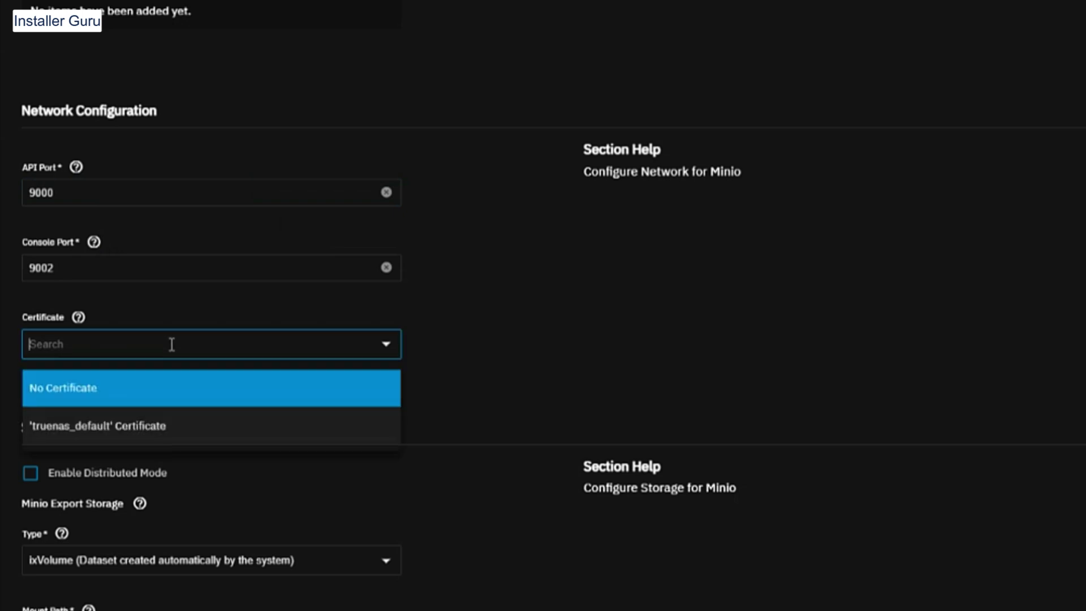
click(136, 433)
Store the MinIO data on the existing host path /mnt/pool-1/s3
scroll(236, 444, down, 3)
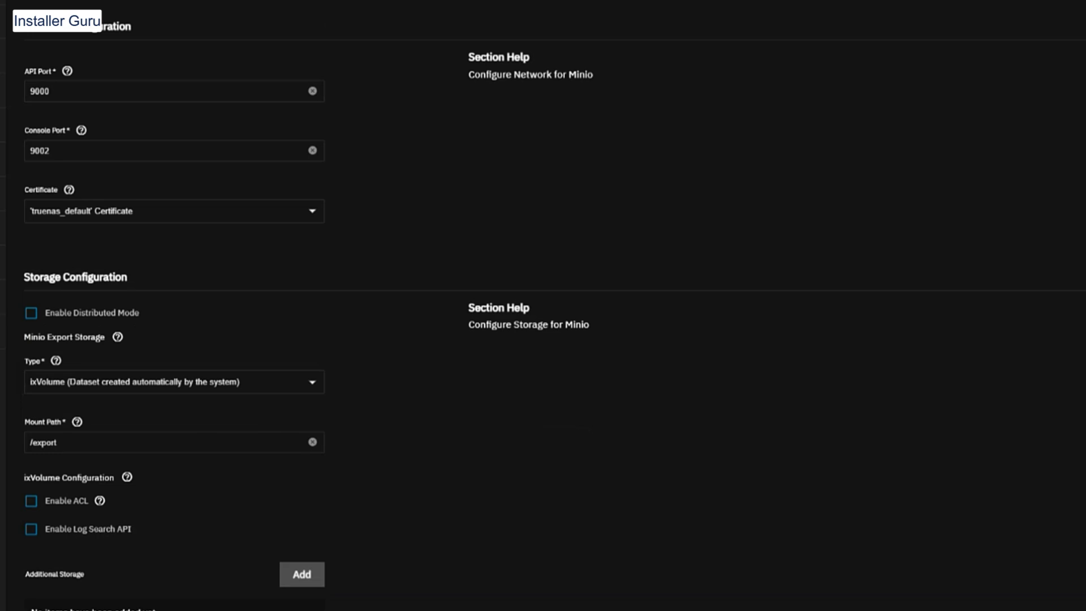
click(149, 383)
click(137, 415)
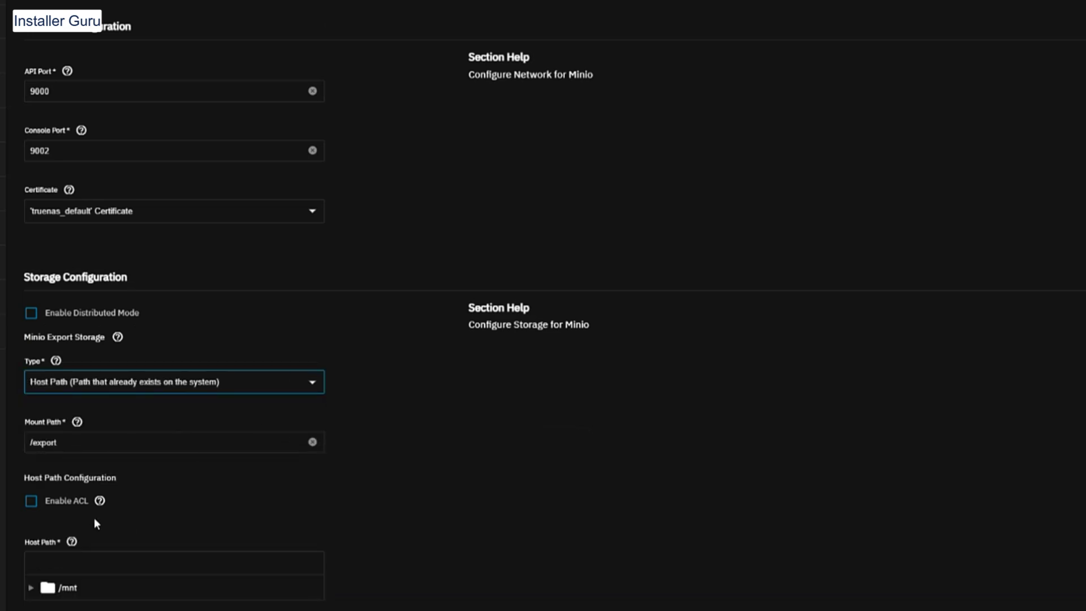
scroll(179, 512, down, 3)
click(31, 457)
click(45, 480)
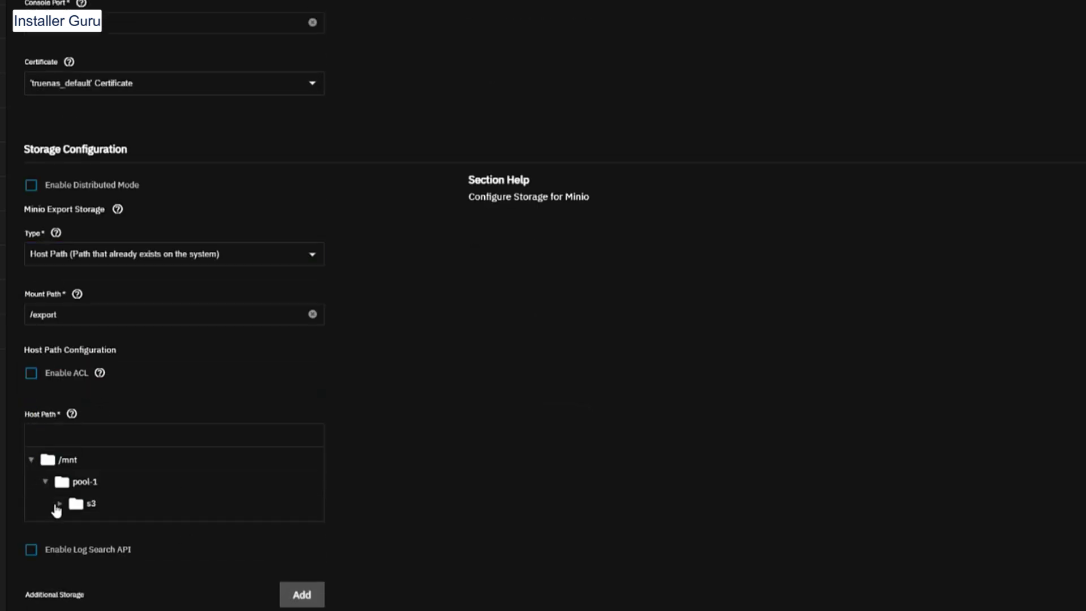
click(59, 503)
scroll(541, 263, down, 6)
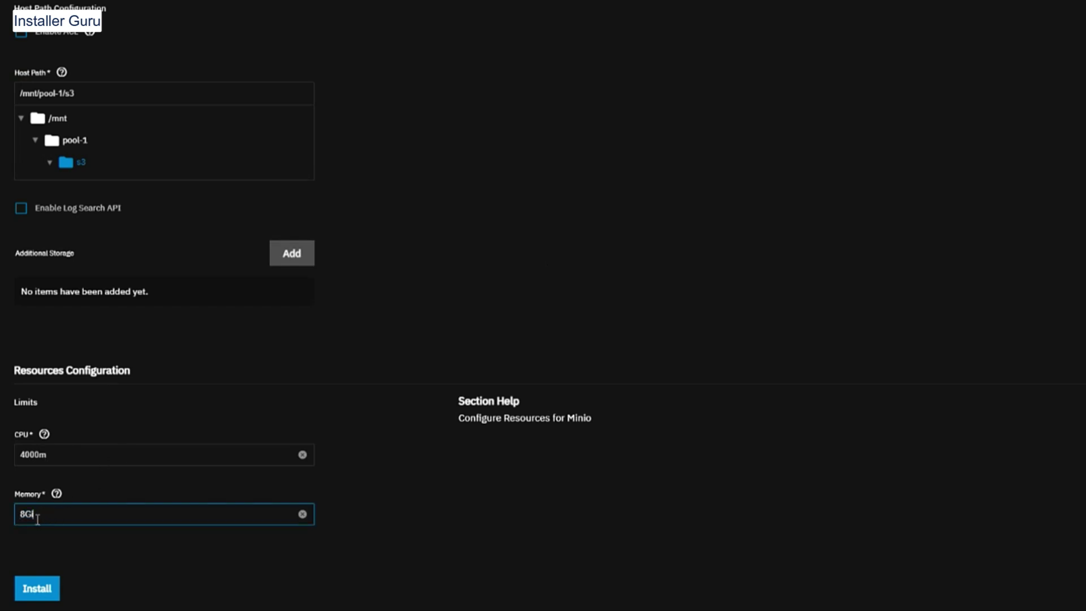
Change the memory limit to 16Gi and review the install form
key(BackSpace)
key(BackSpace)
key(BackSpace)
text(16Gi)
scroll(252, 358, up, 3)
scroll(252, 359, up, 10)
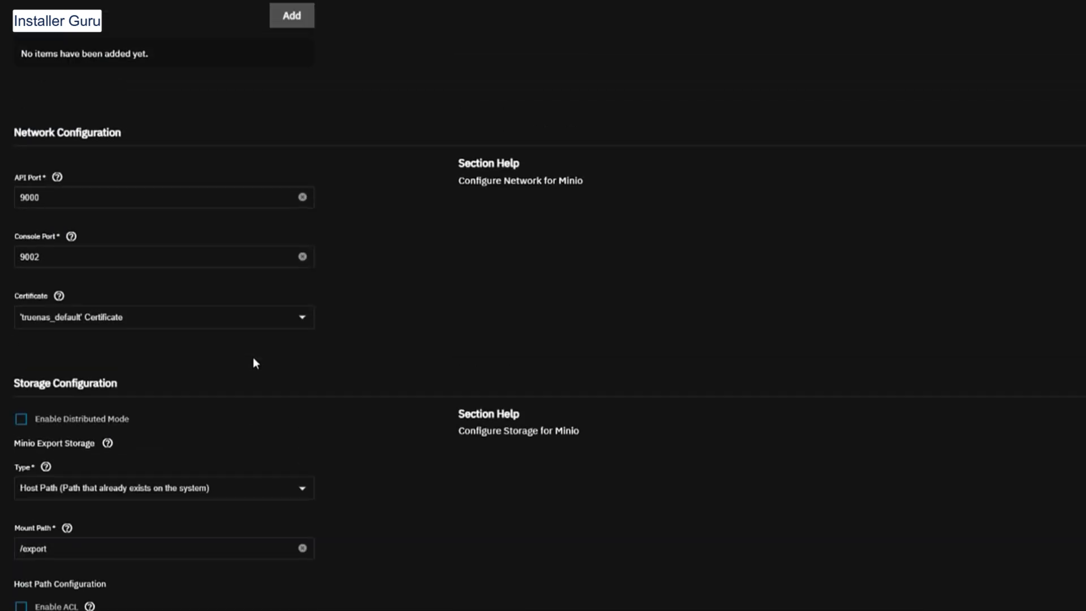
scroll(253, 357, up, 3)
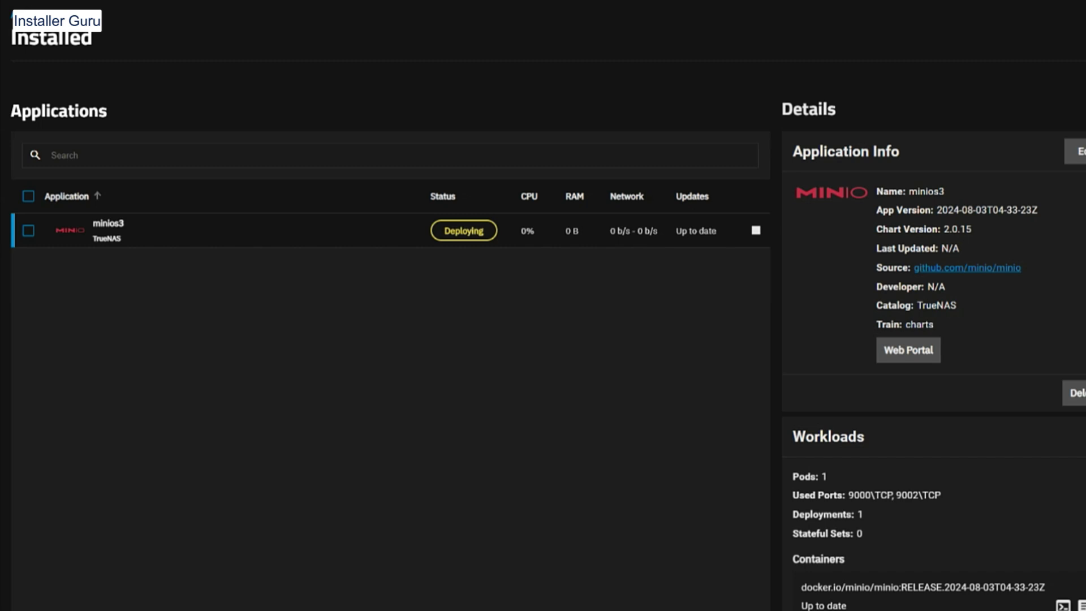
scroll(226, 224, down, 1)
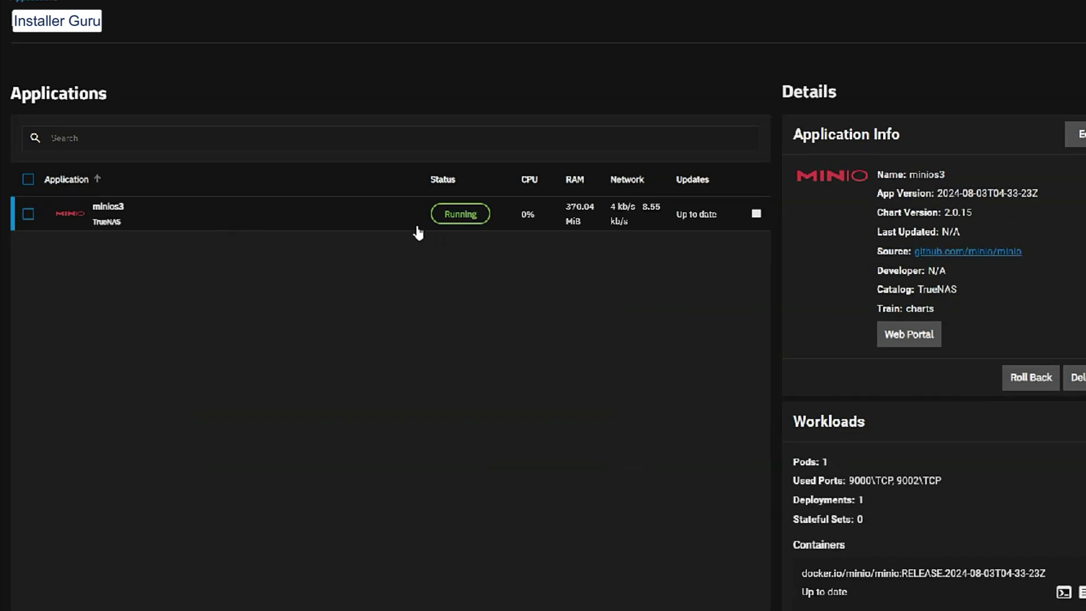
Open the MinIO web portal and proceed past the certificate warning
click(911, 336)
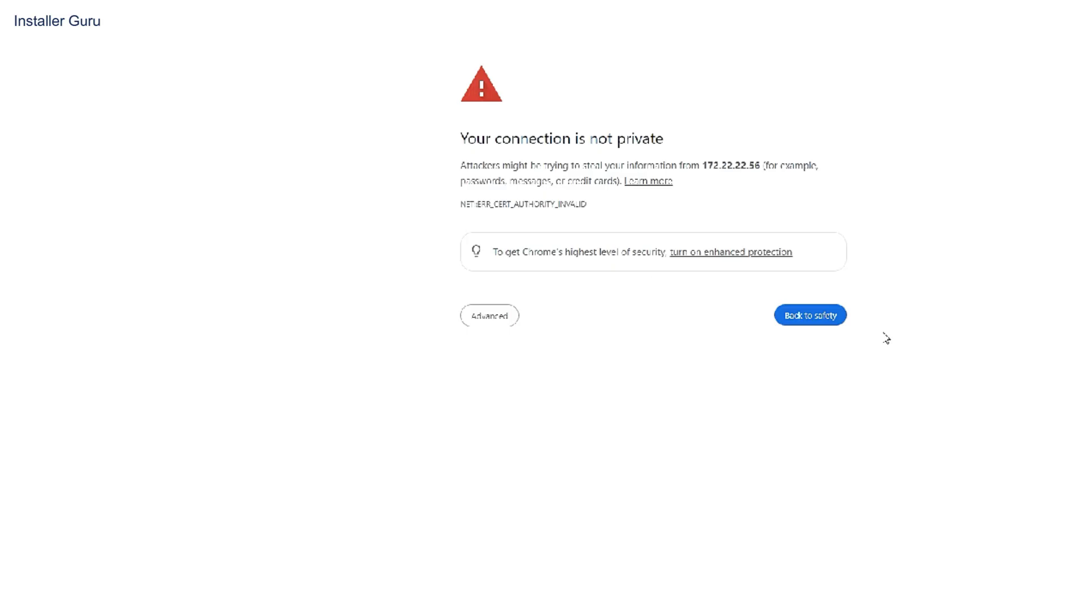
click(501, 315)
click(513, 415)
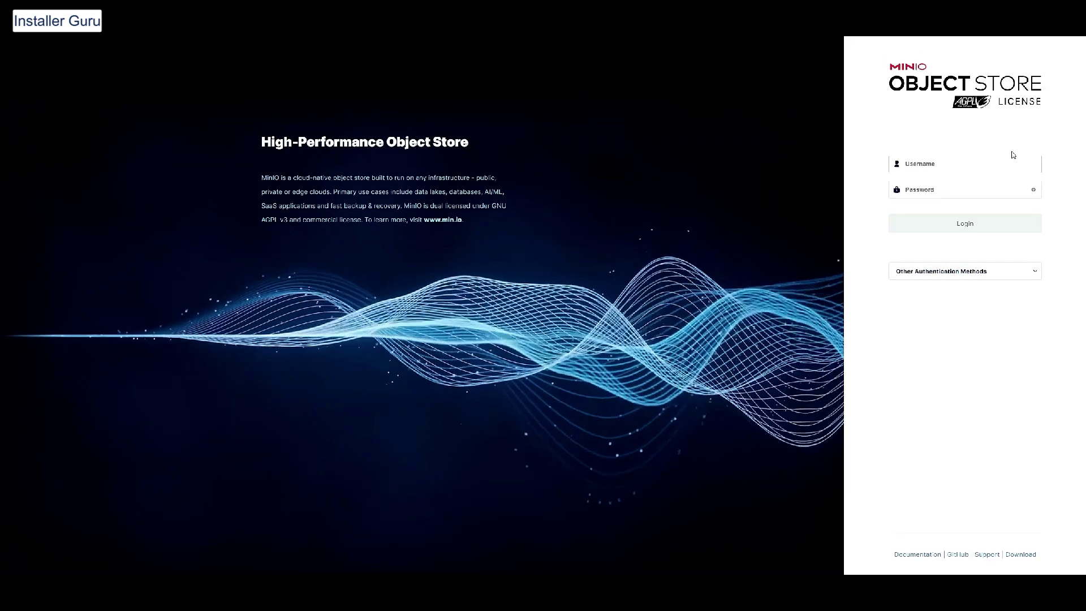
Sign in to MinIO Console with the username and password
click(967, 164)
key(ctrl+v)
key(Tab)
text(a)
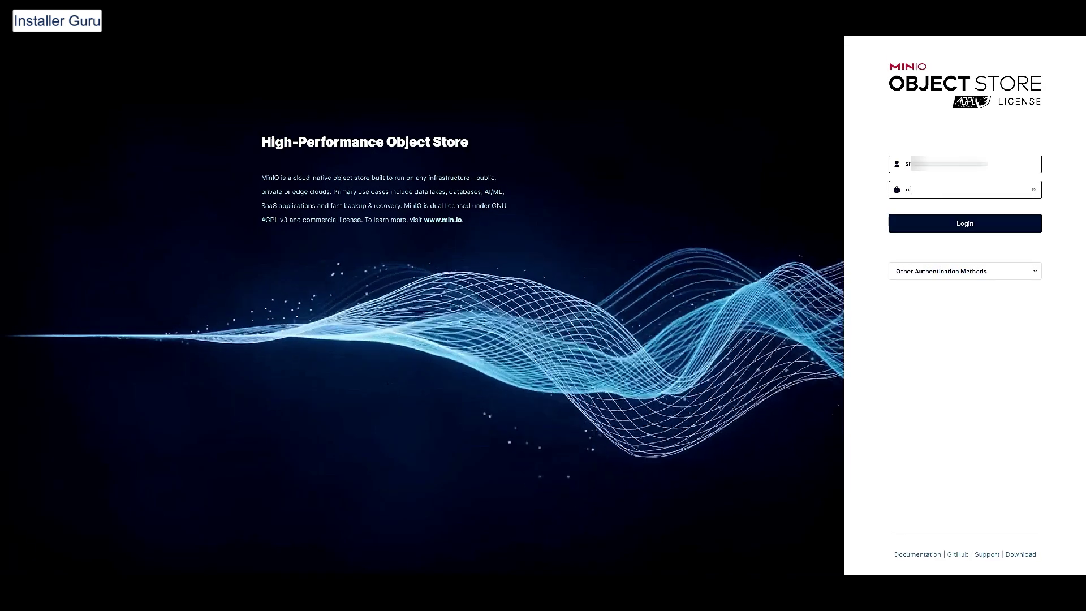
text(********)
key(Return)
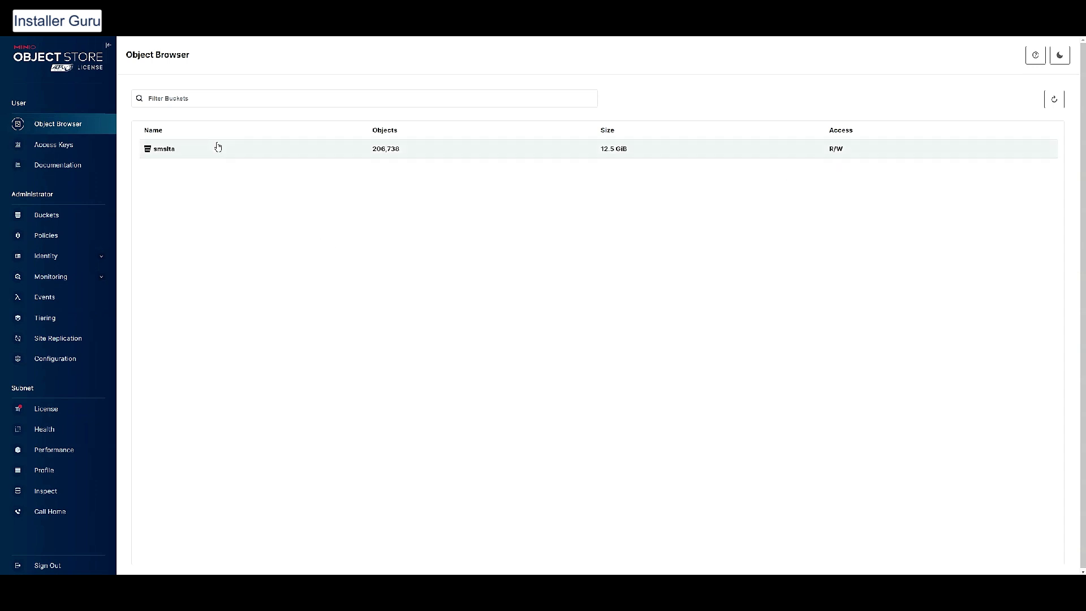
Collapse and re-expand the sidebar, toggling the dark theme on and back off
click(109, 46)
click(1059, 54)
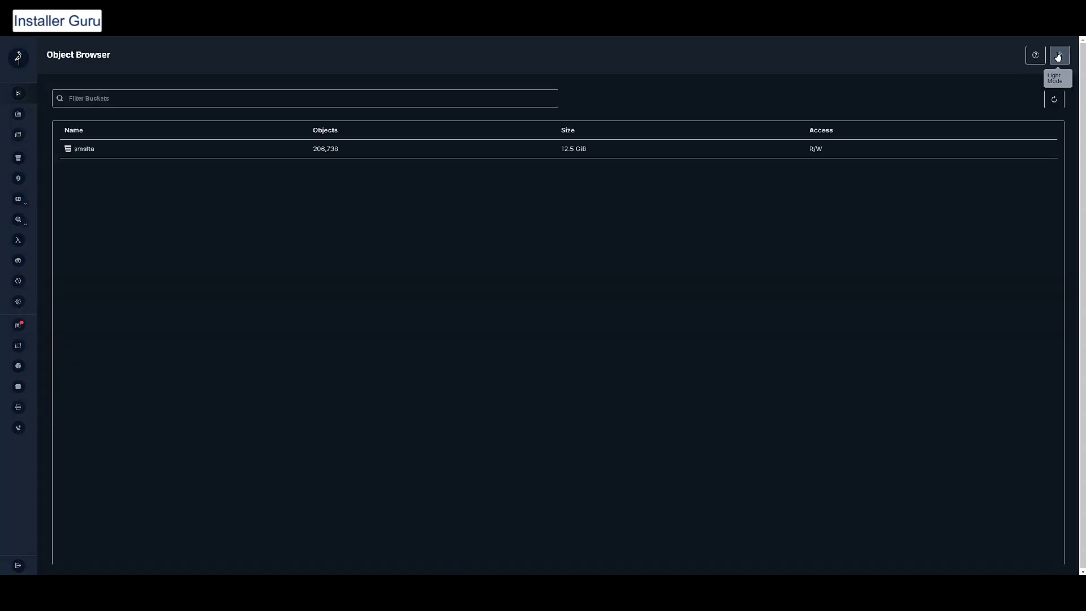
click(1059, 55)
click(35, 59)
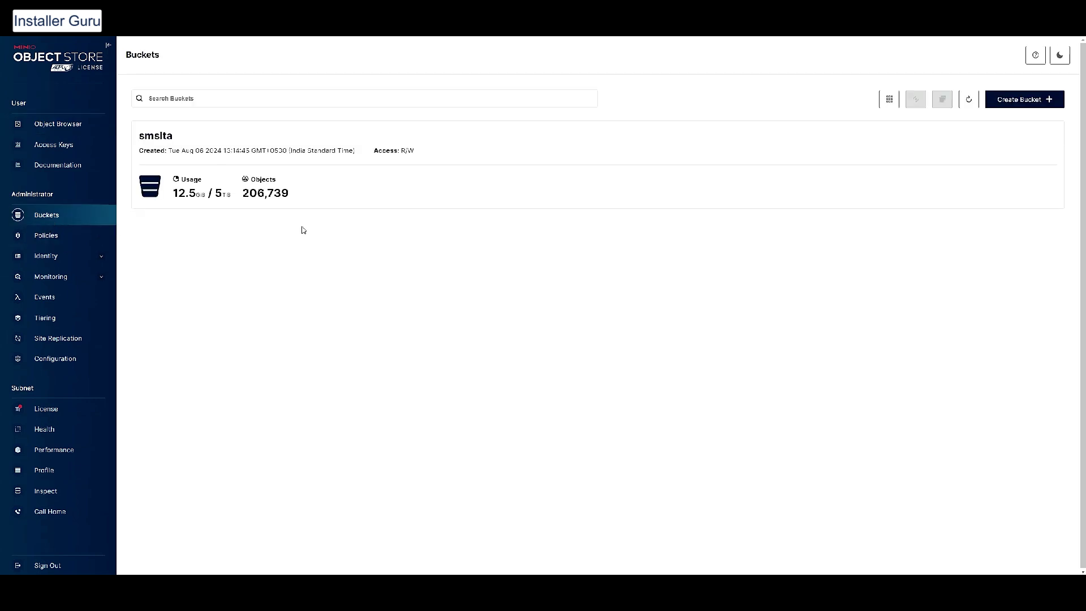
In the Create Bucket form, turn on Versioning, Object Locking, Quota and Retention
click(1007, 107)
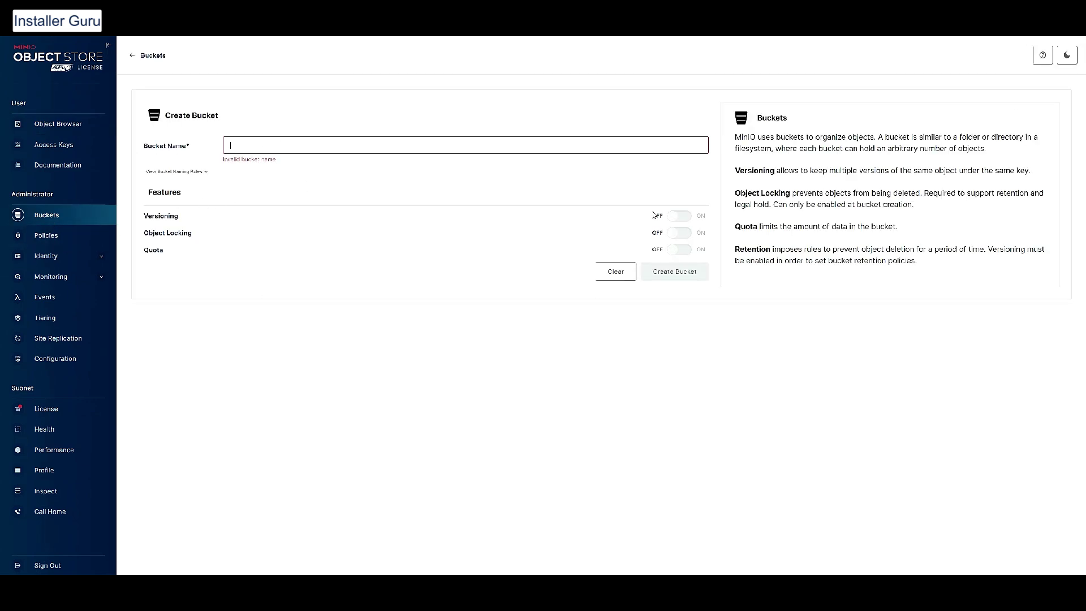
click(678, 216)
click(682, 327)
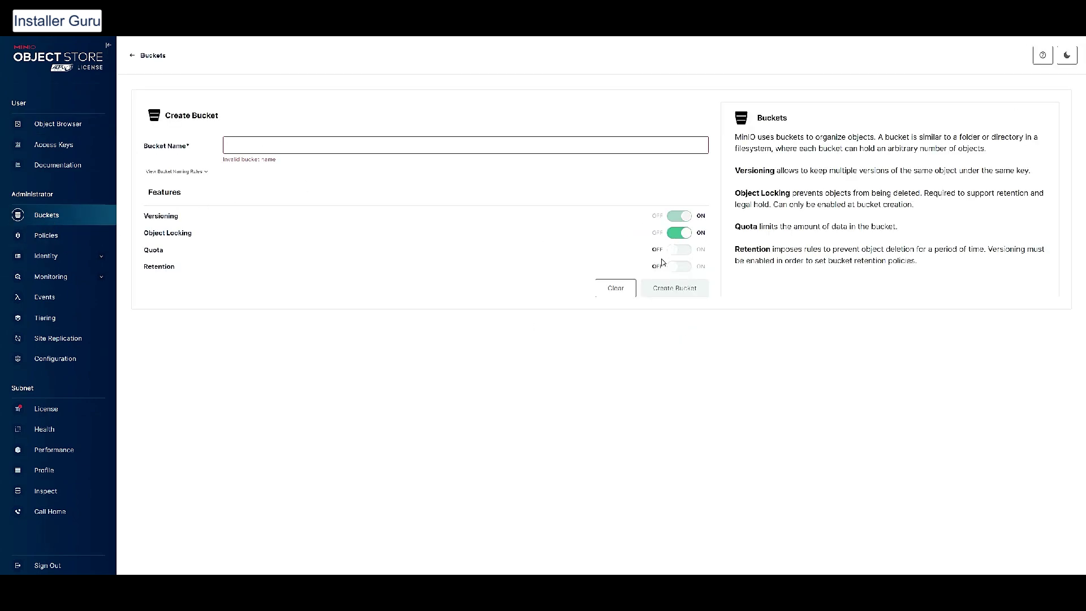
click(682, 250)
click(694, 294)
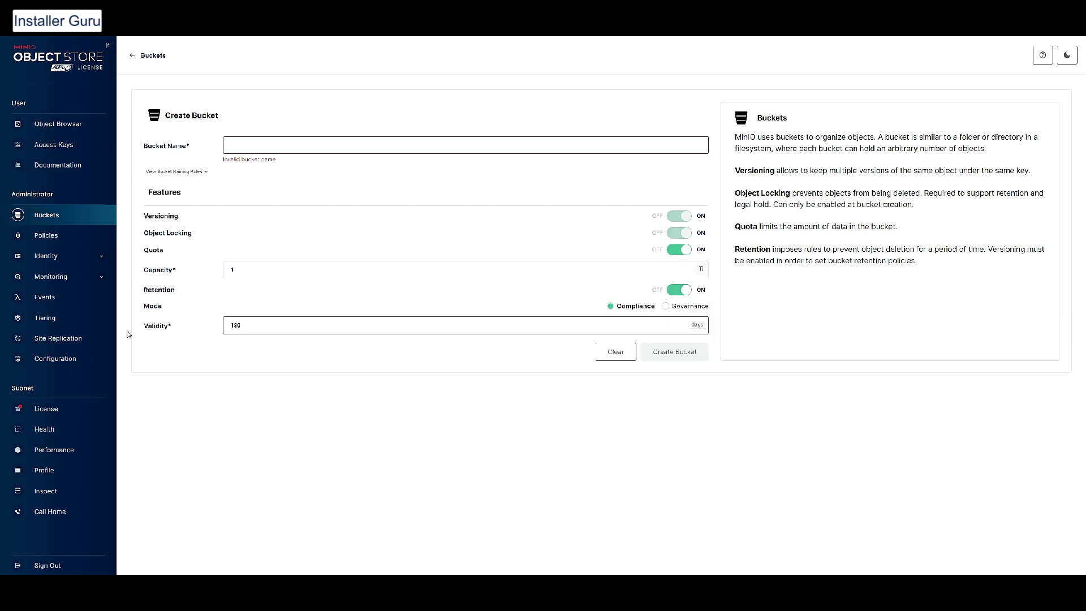
drag(734, 137, 899, 229)
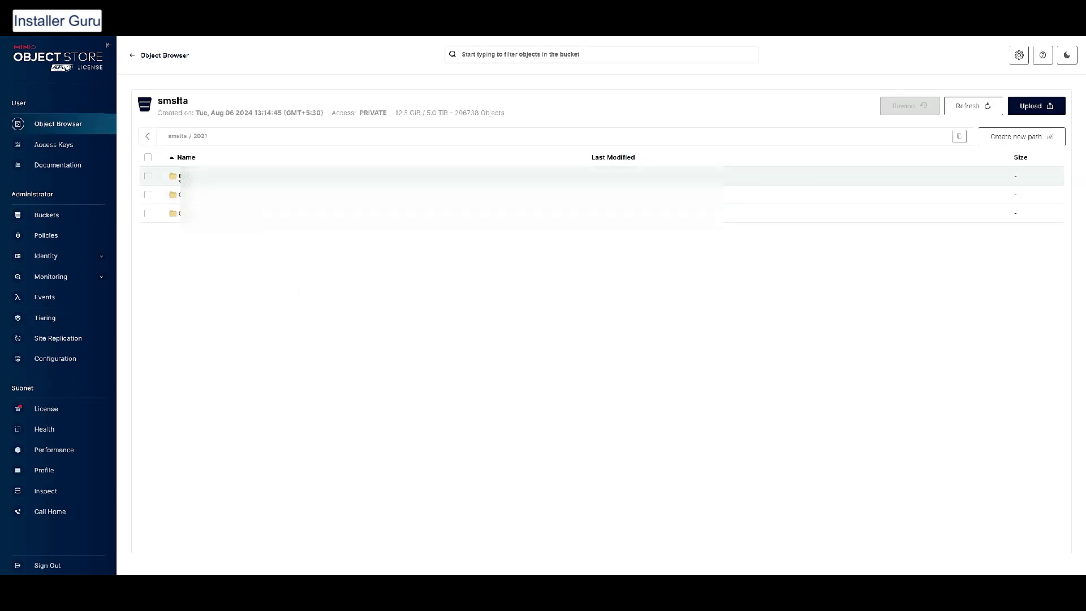
Browse the bucket's 2021/07/28 folders into a DICOM-named study folder
click(187, 177)
click(227, 176)
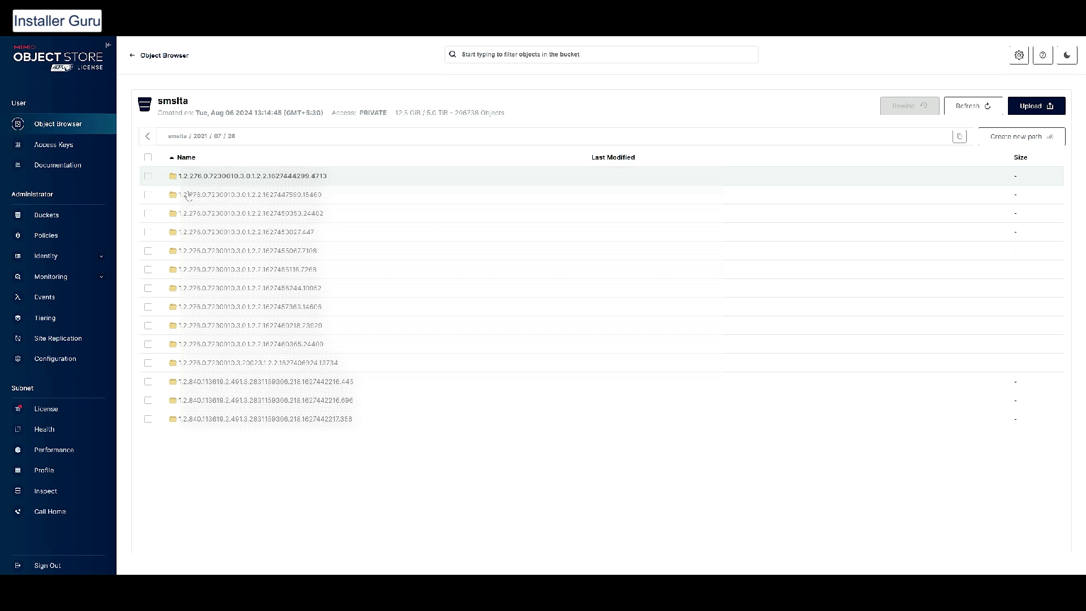
click(249, 195)
View the Create access key form and the MinIO documentation
click(53, 145)
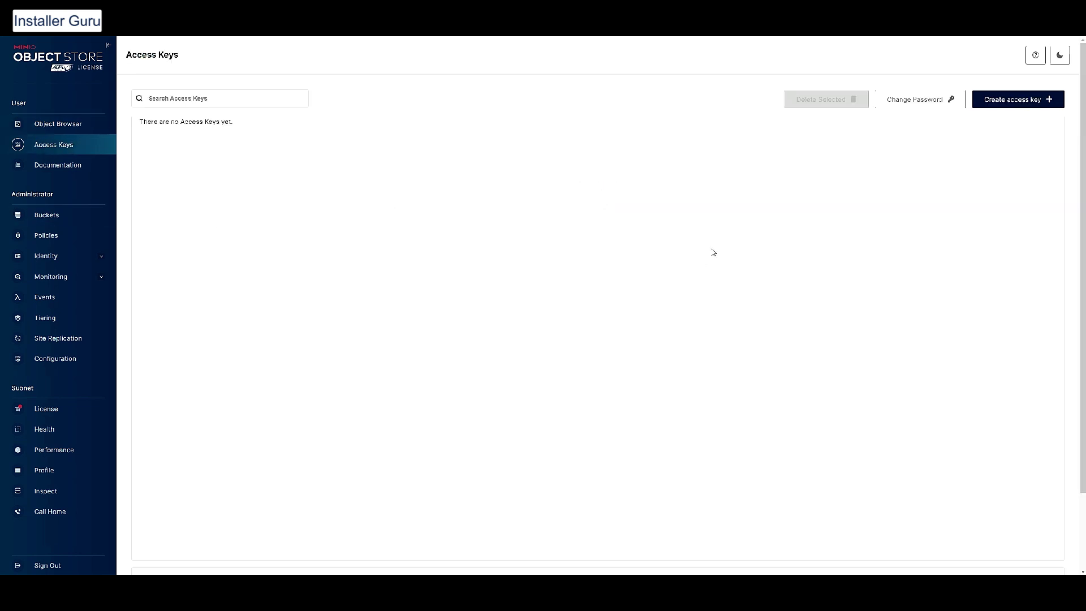
click(1018, 101)
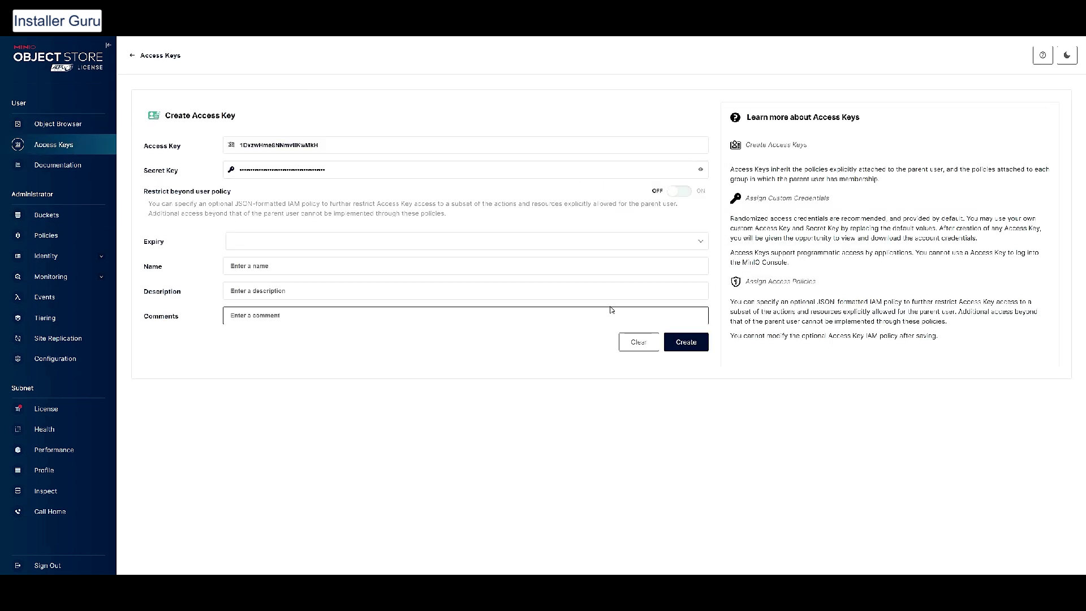
click(67, 167)
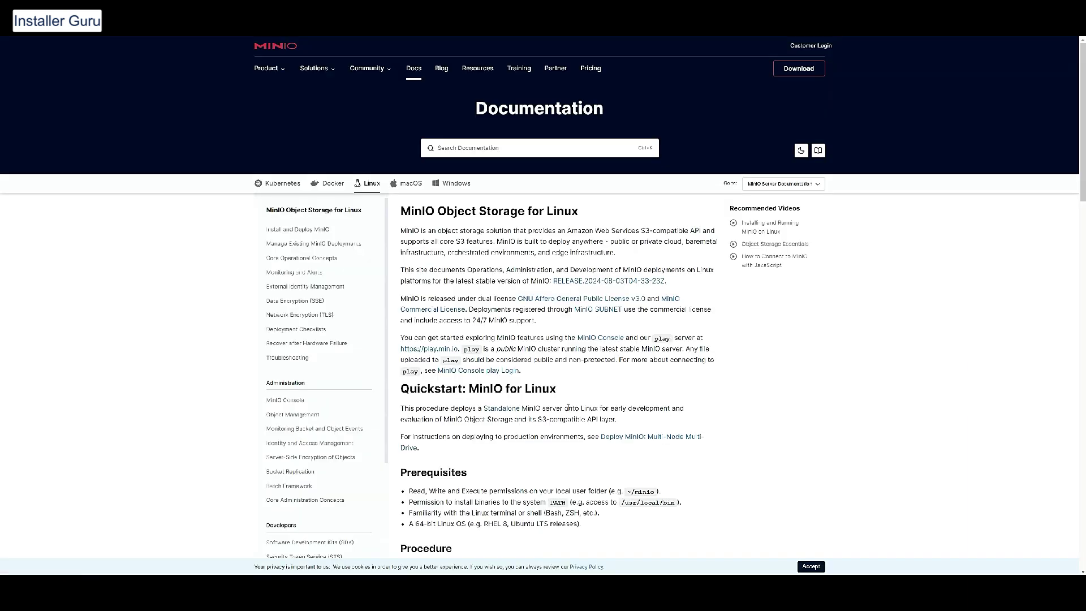
scroll(560, 403, down, 7)
scroll(560, 402, down, 2)
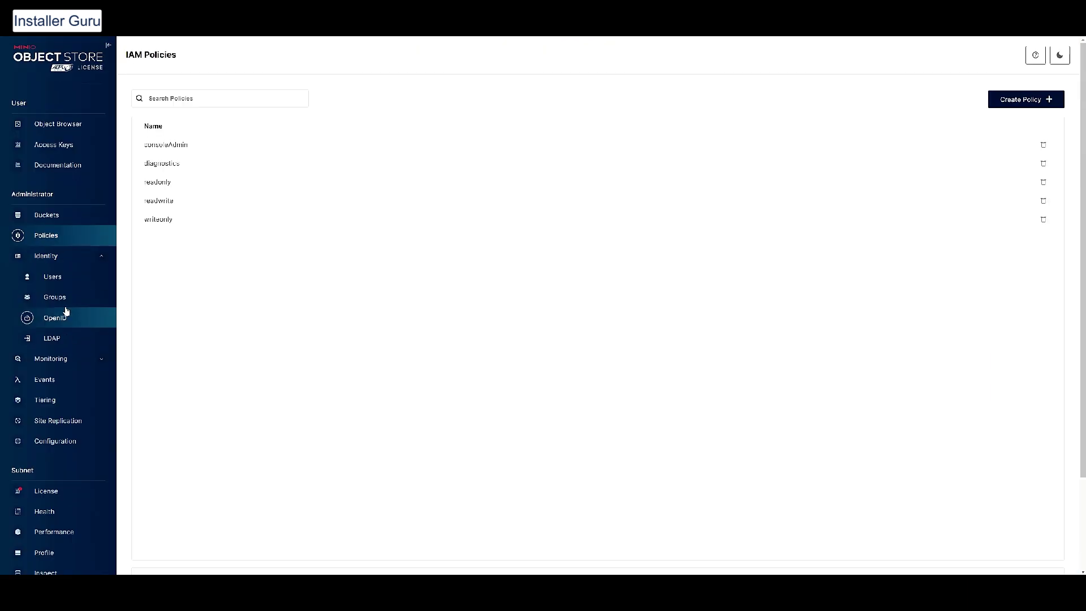
Look over the Users, Create User, Groups, OpenID and LDAP pages
click(53, 276)
click(1024, 100)
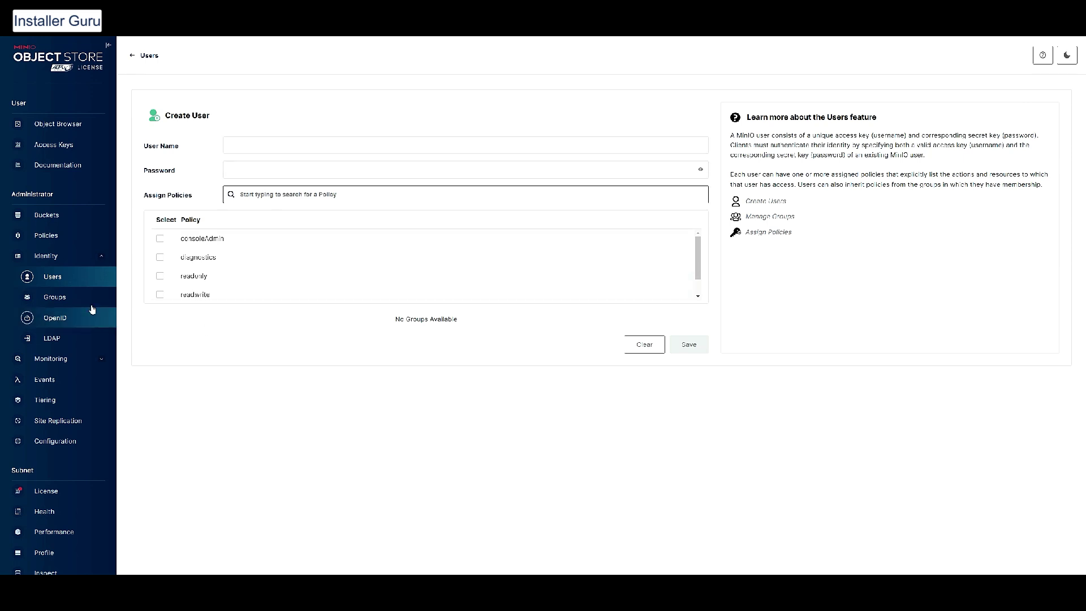
click(55, 297)
click(55, 317)
click(51, 337)
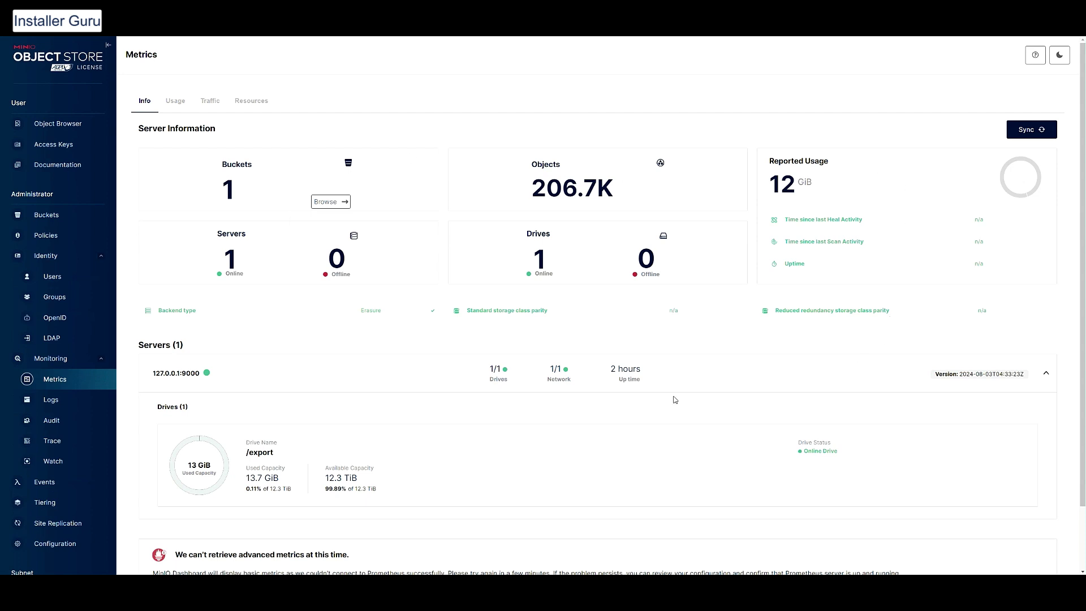
scroll(664, 411, down, 1)
scroll(663, 411, up, 1)
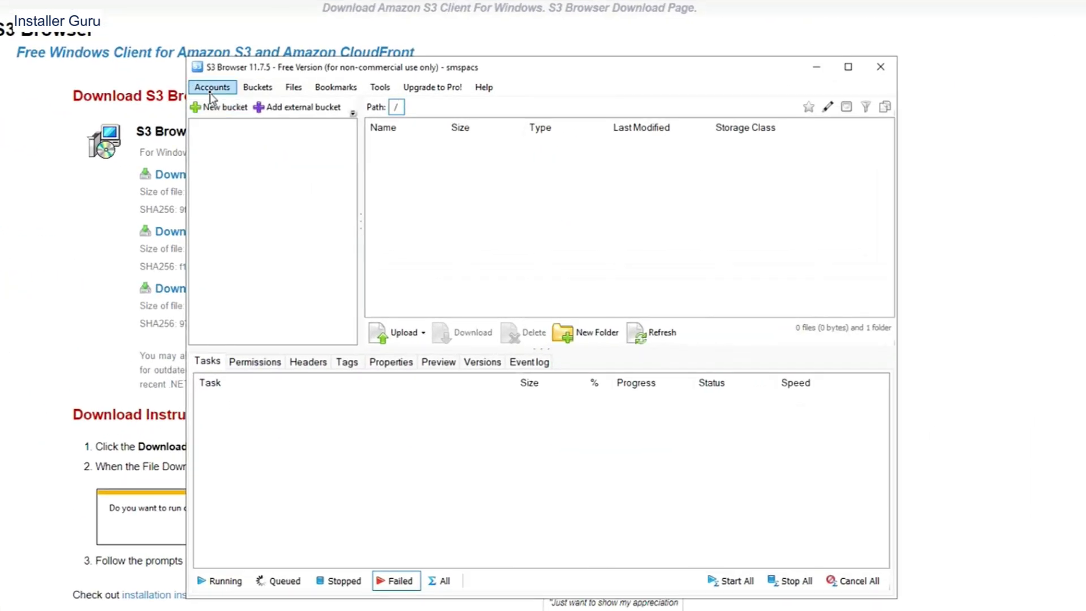
Name the account mys3, choose S3 Compatible Storage, and enter the access key ID and secret key
drag(396, 202, 308, 193)
text(mys3)
key(Tab)
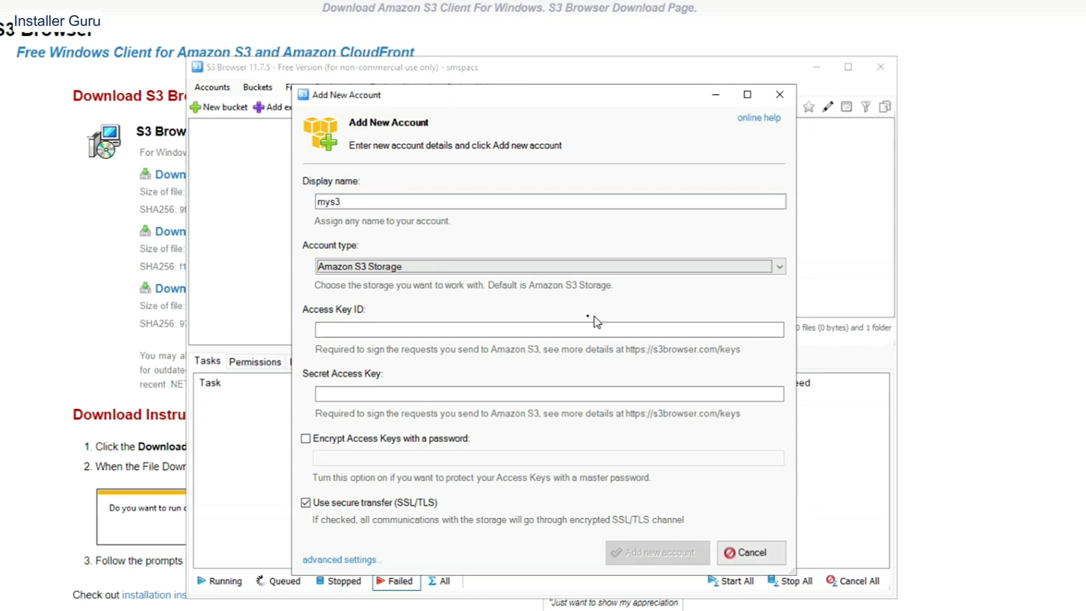
key(alt+Down)
click(449, 316)
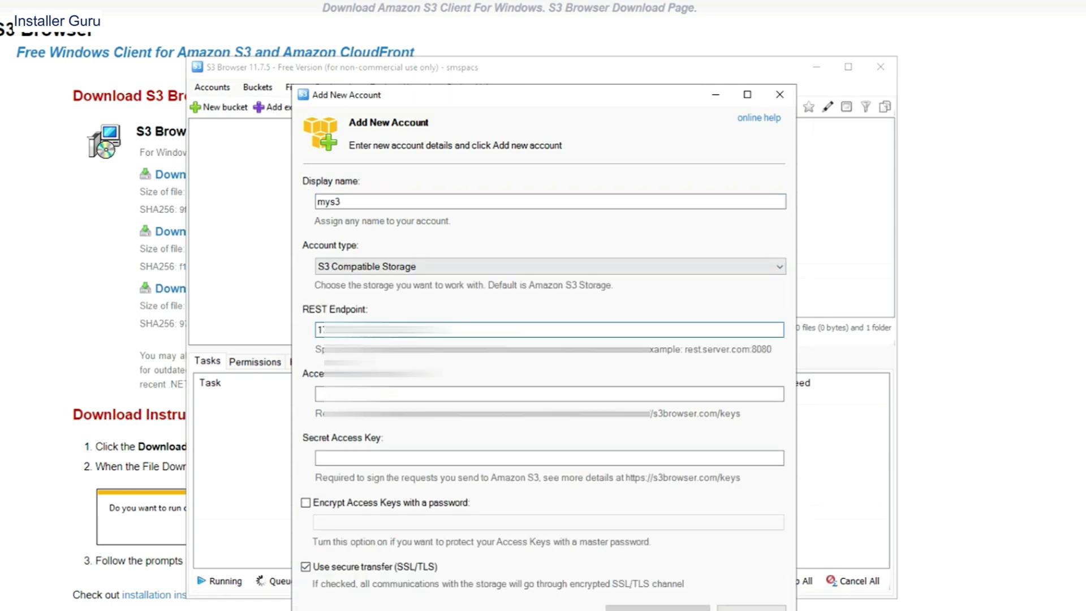
key(Tab)
key(ctrl+v)
key(Tab)
text(s)
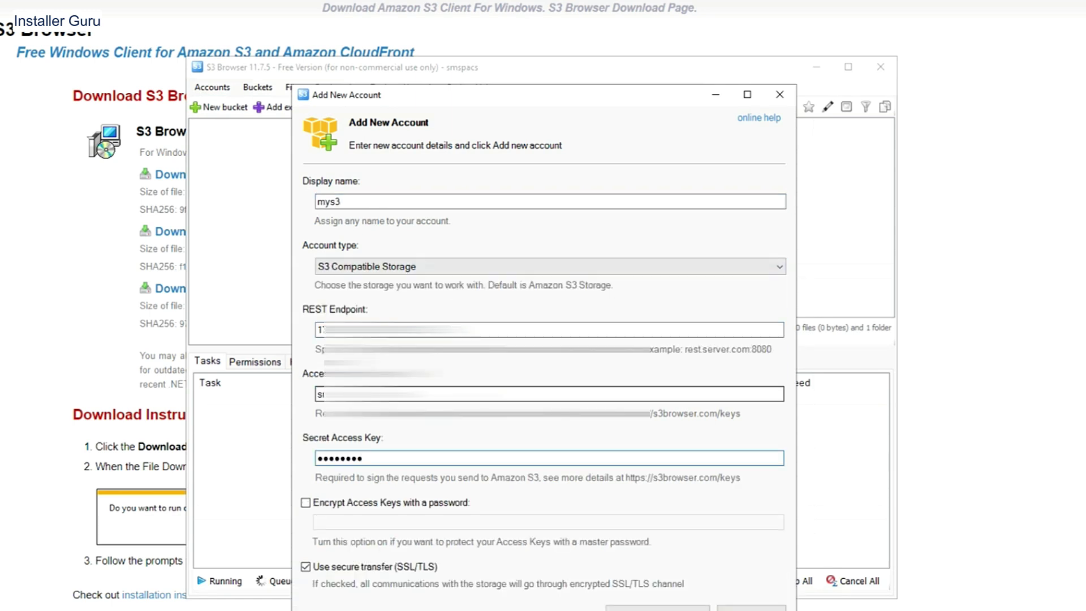